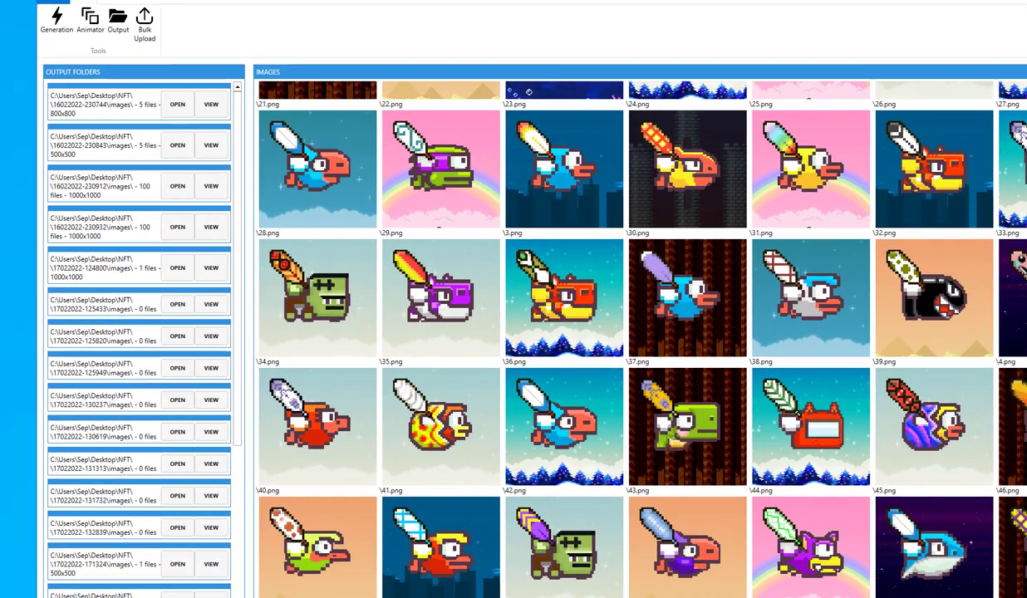
Make the output images window narrower and move it down so that its title bar is fully accessible.
drag(987, 569, 930, 568)
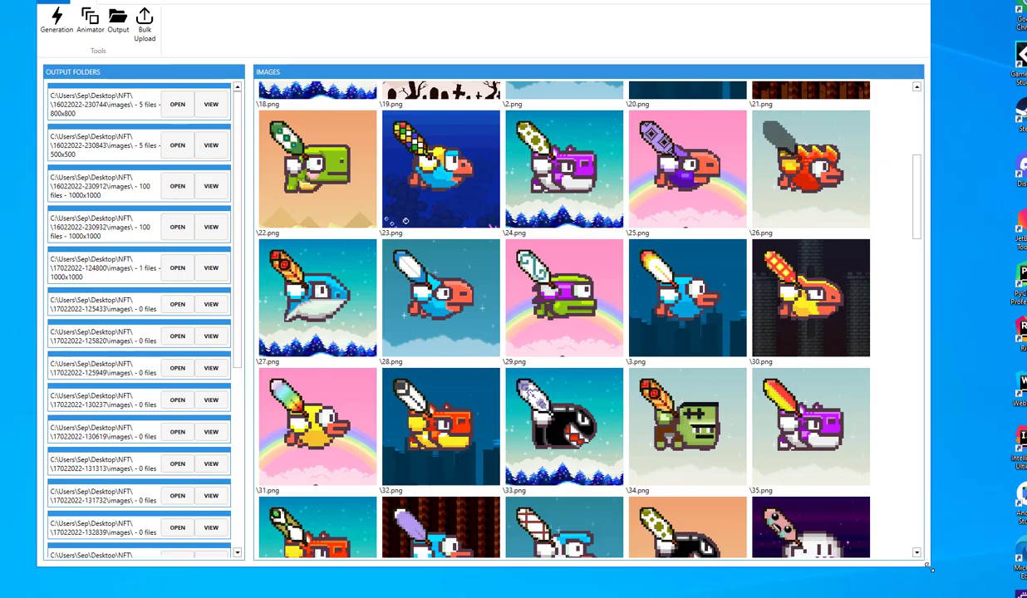
drag(611, 4, 608, 24)
scroll(894, 213, up, 5)
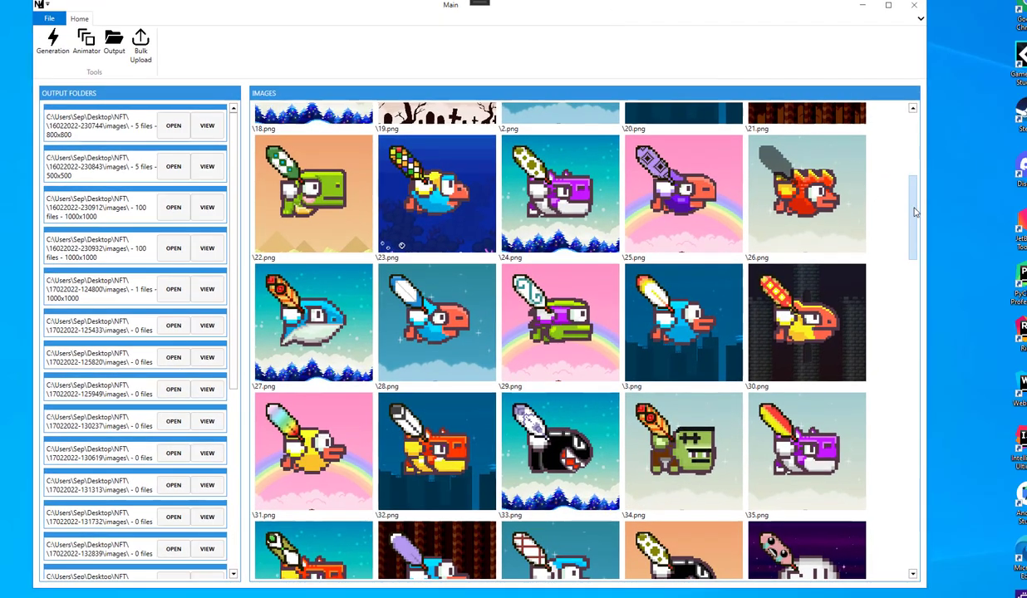
Create a new empty project and reposition its window on the desktop.
click(52, 20)
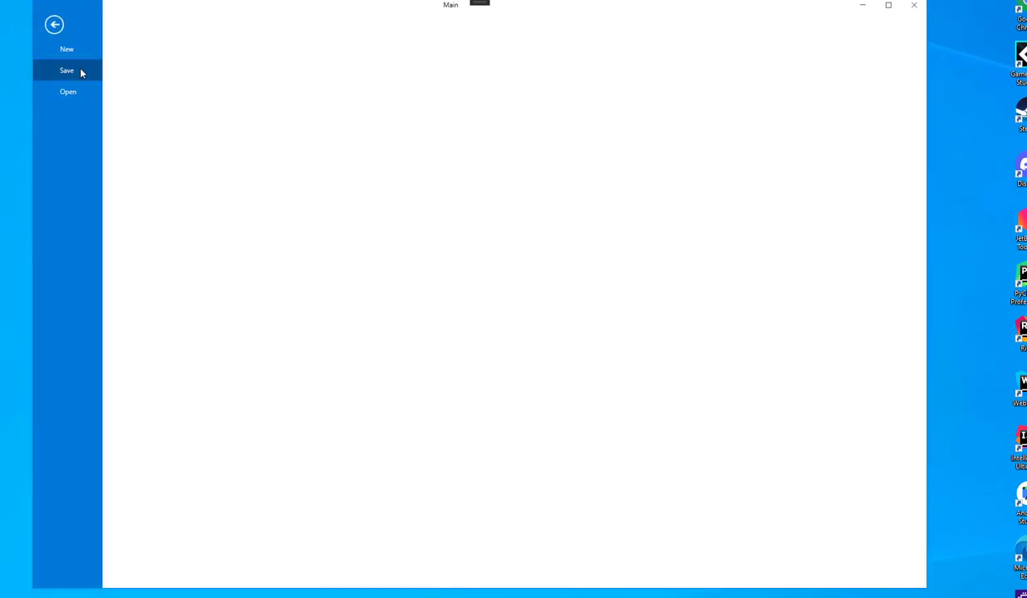
click(78, 67)
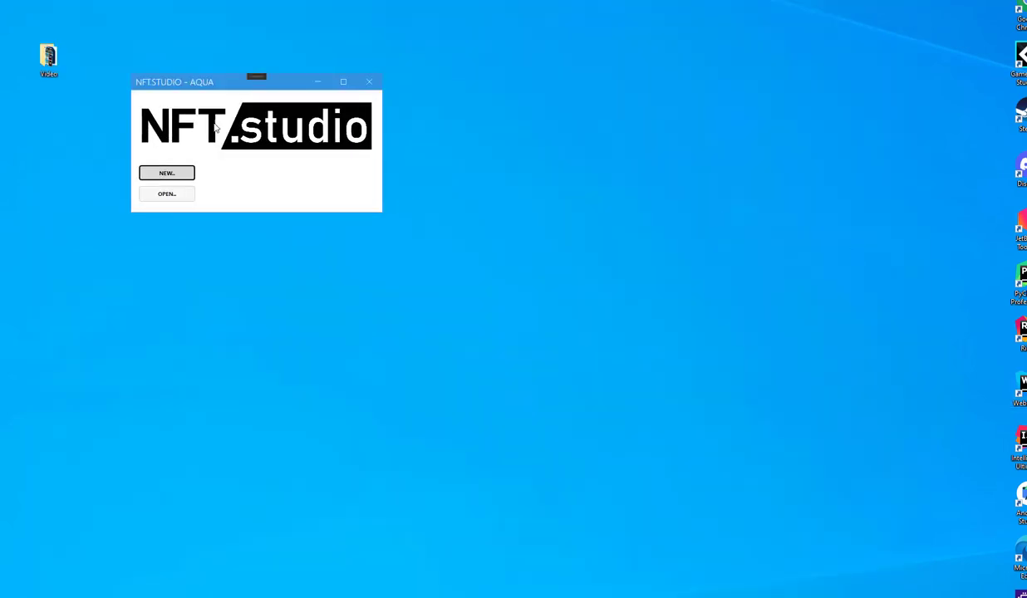
key(Return)
drag(395, 144, 246, 58)
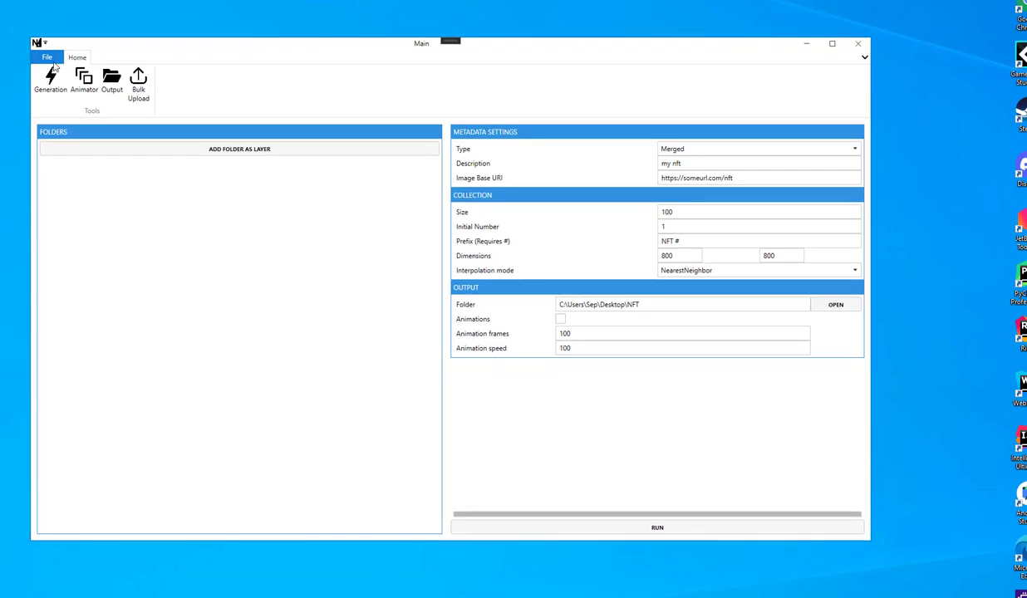
click(50, 58)
click(49, 86)
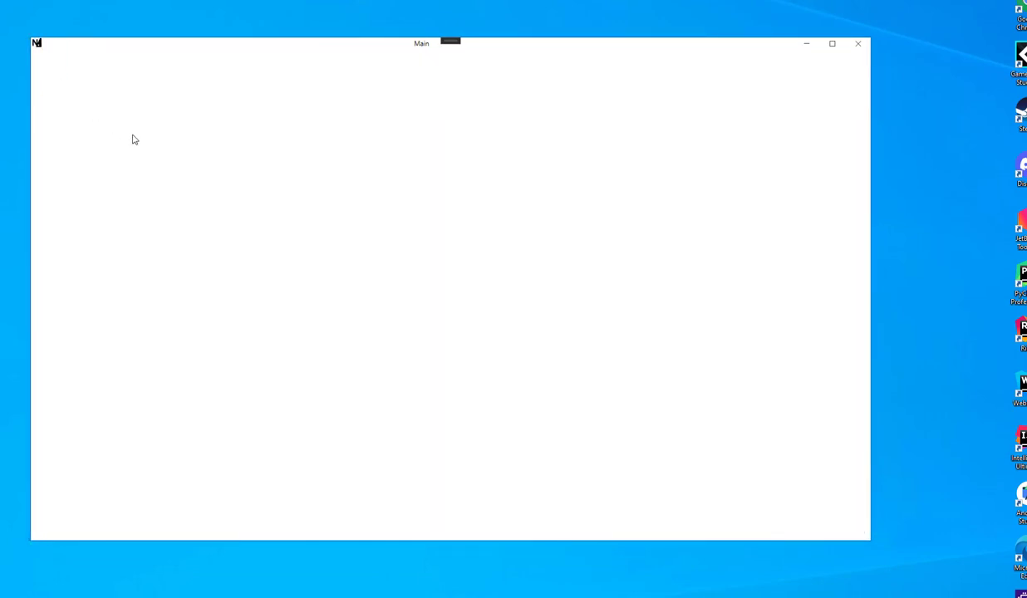
Add the Background folder from the OpenSeaBitchasss assets folder as the first layer.
click(250, 151)
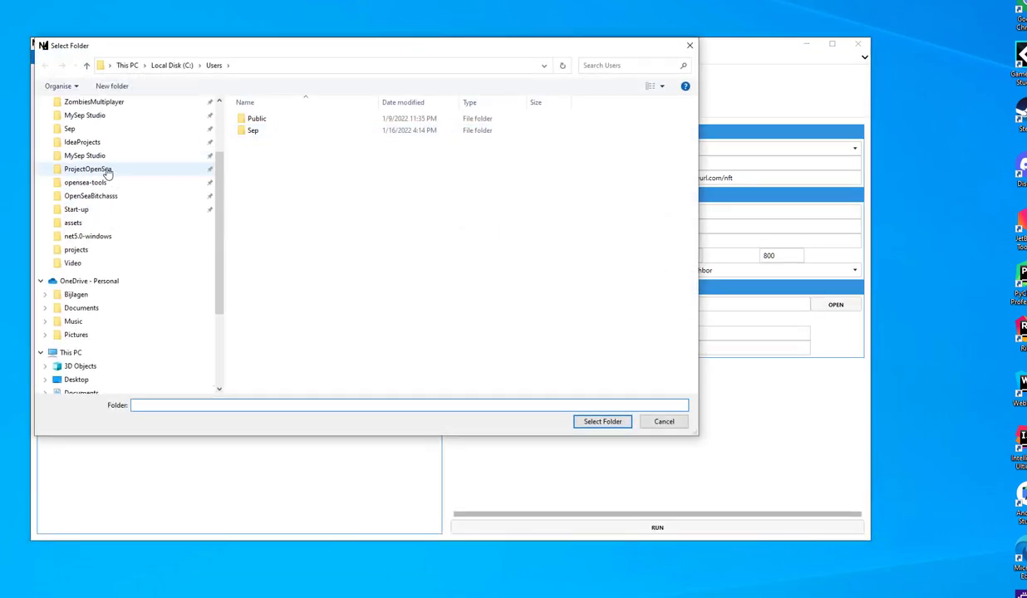
scroll(107, 172, up, 3)
click(91, 280)
double_click(260, 118)
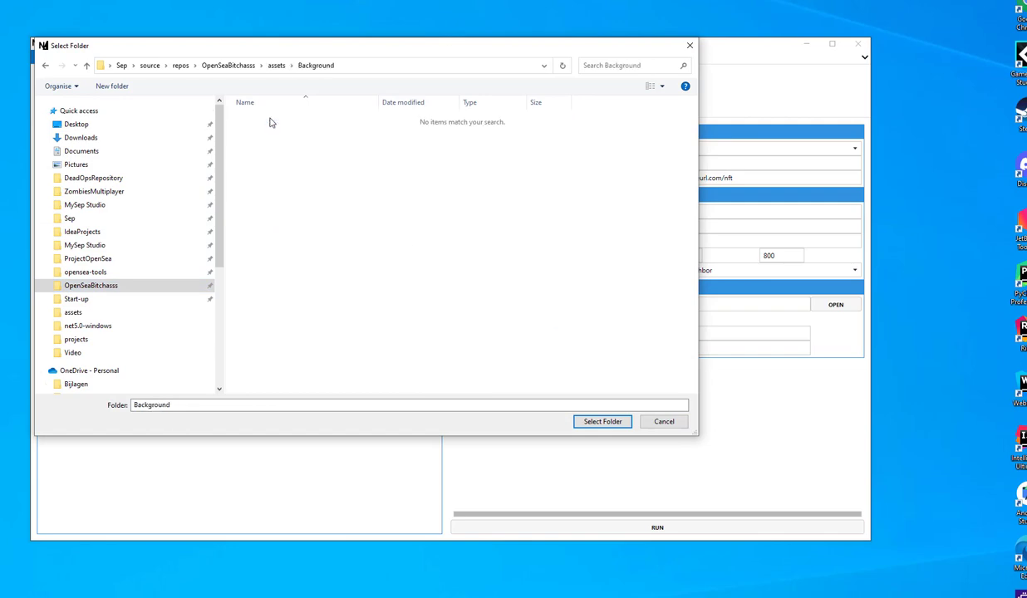
click(598, 420)
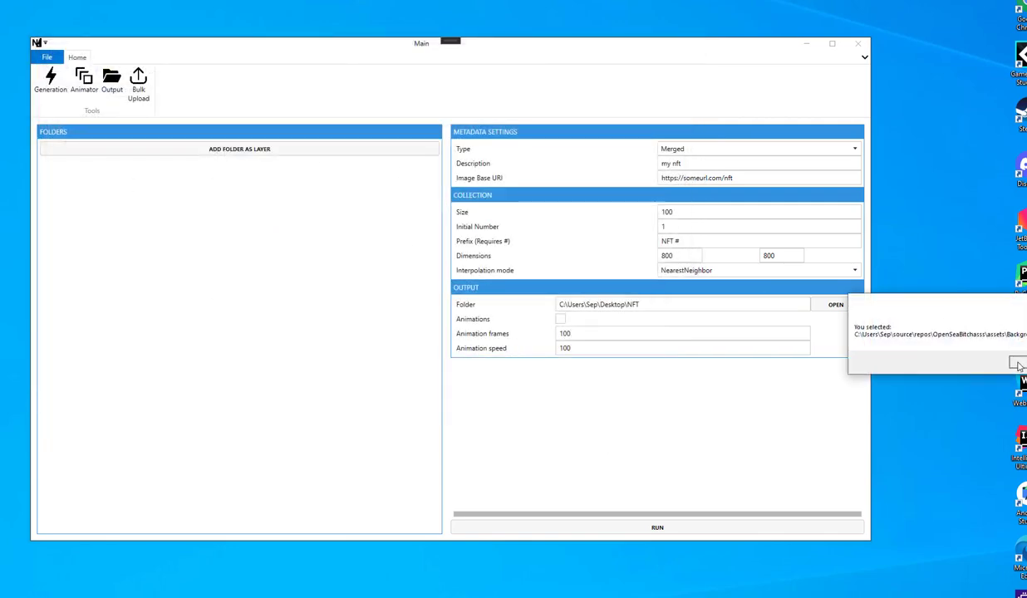
click(985, 357)
Add the Bird folder from the OpenSeaBitchasss assets folder as the second layer.
click(266, 149)
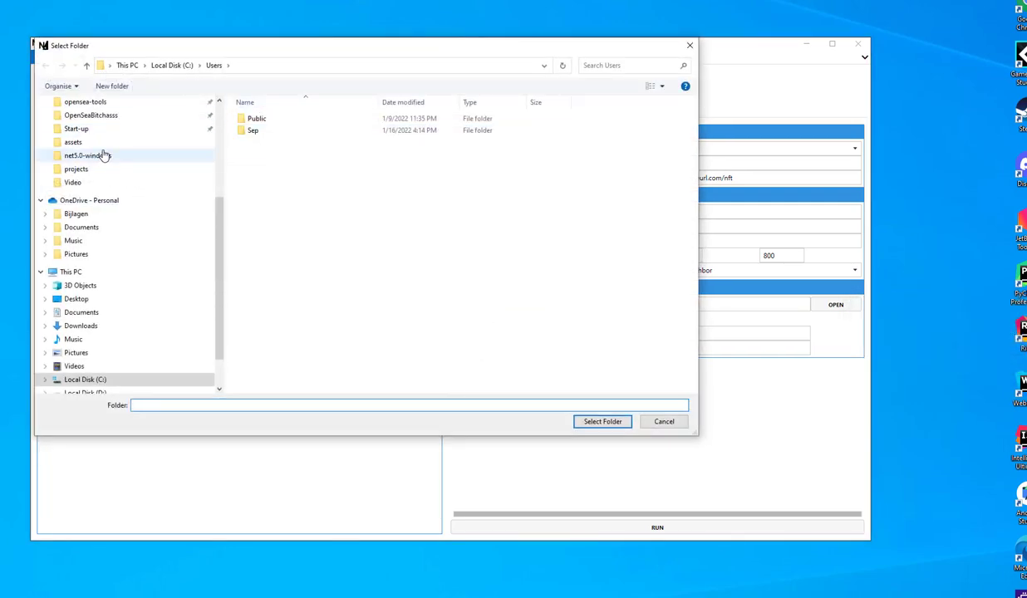
click(91, 116)
double_click(256, 119)
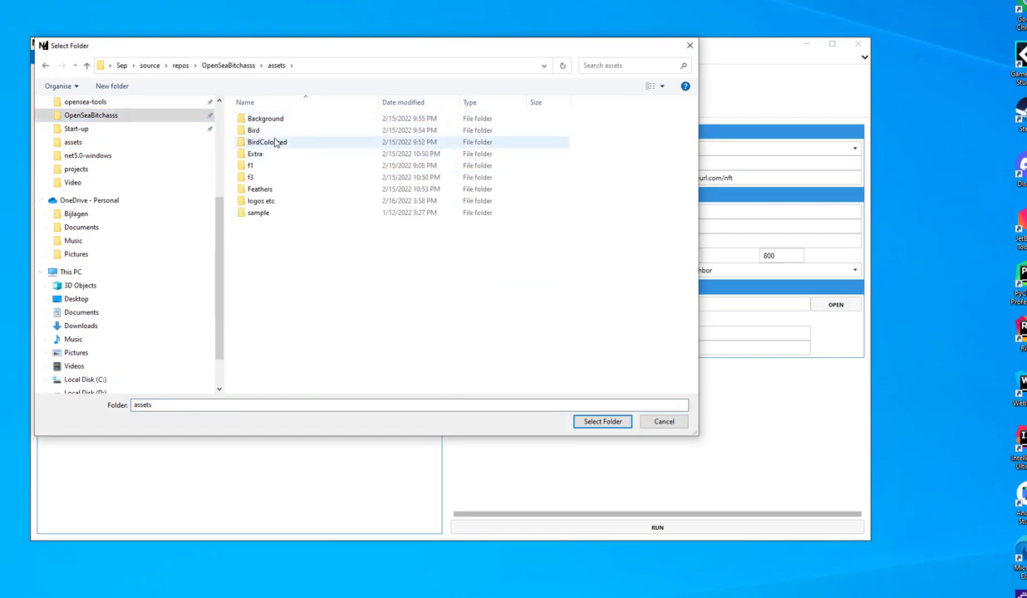
click(265, 130)
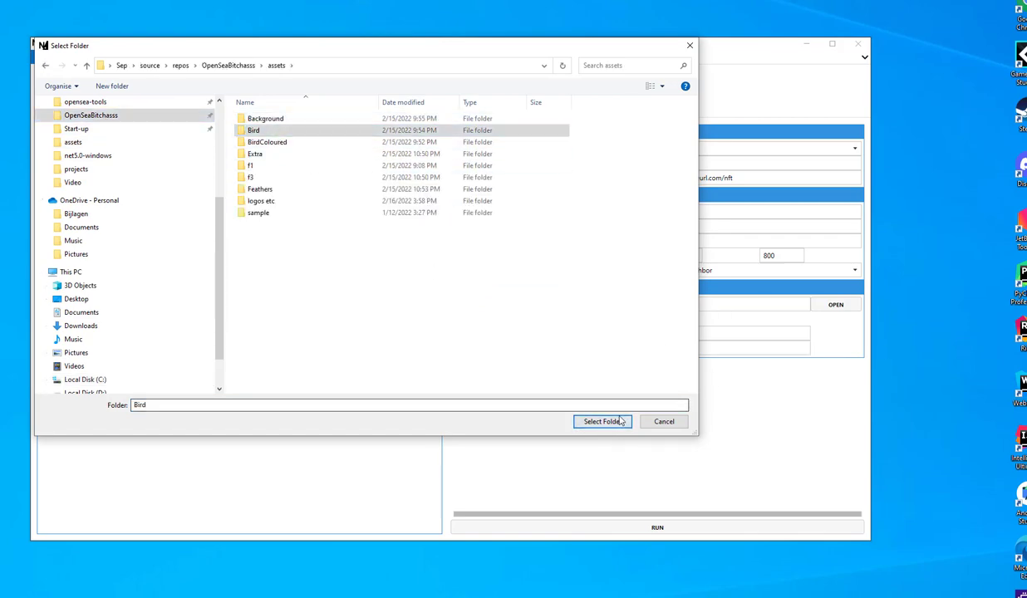
click(614, 423)
Add the Feathers folder from the OpenSeaBitchasss assets folder as the third layer.
click(151, 149)
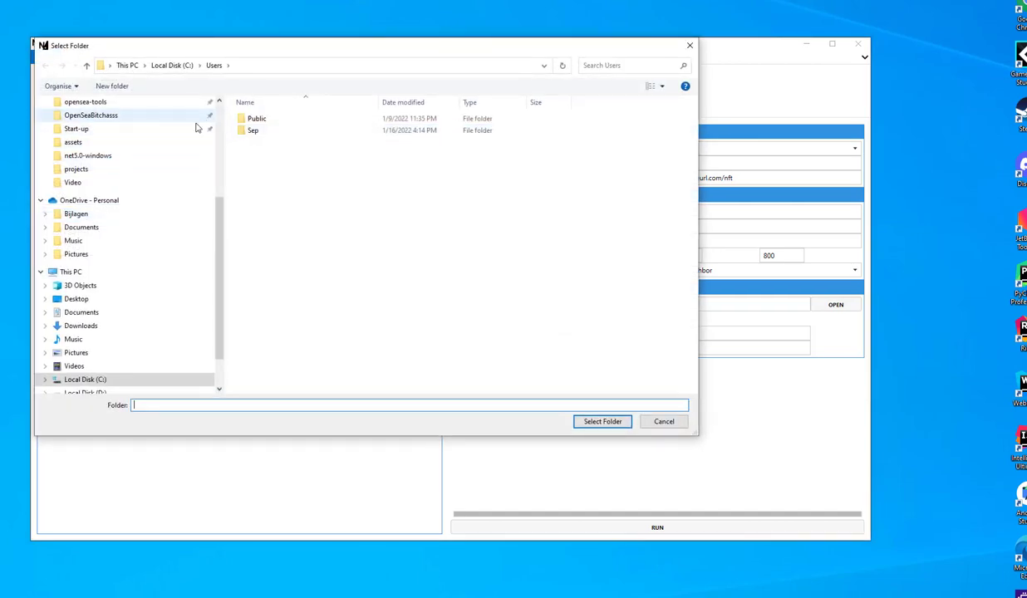
scroll(129, 170, up, 2)
click(110, 196)
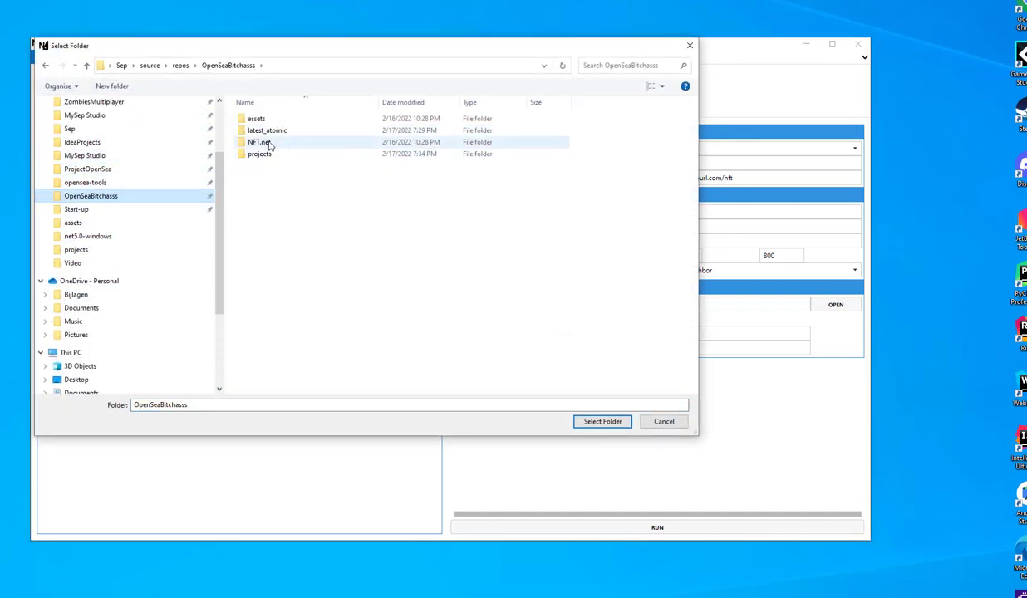
double_click(299, 118)
click(275, 190)
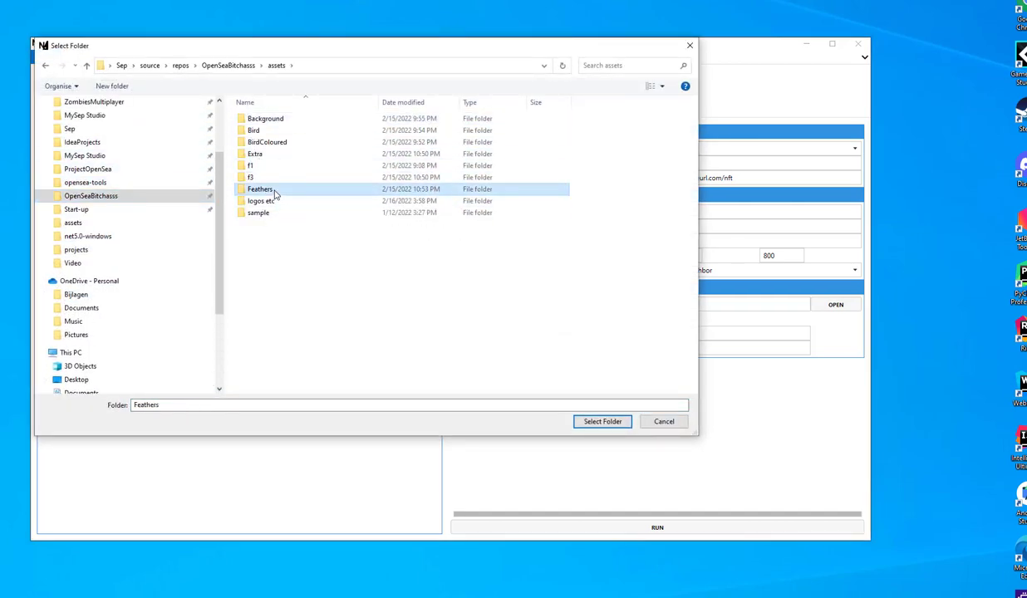
click(599, 422)
key(Return)
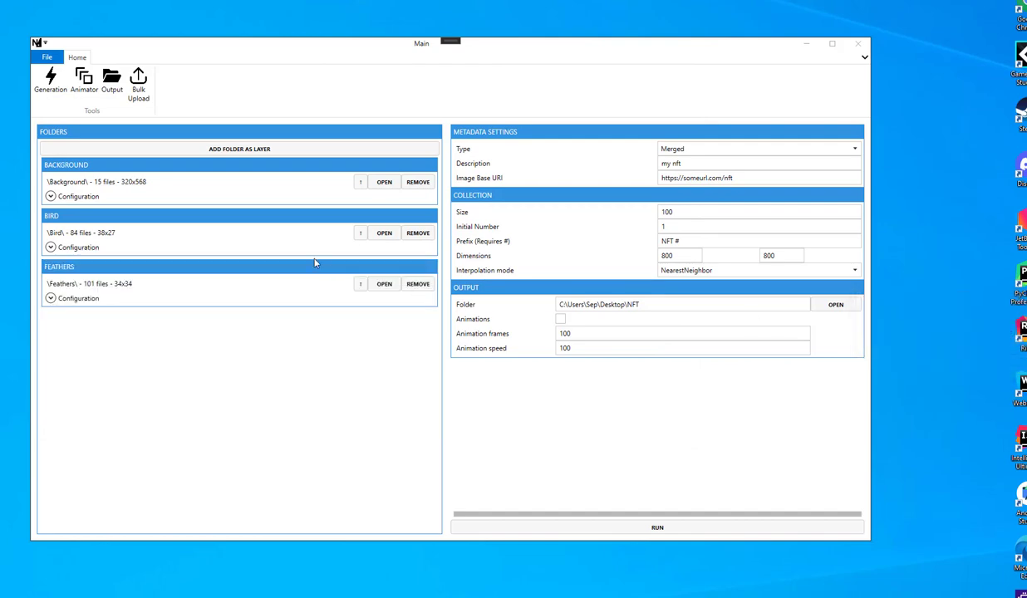
Expand the configuration settings of the Feathers, Bird and Background layers and make the window taller.
click(51, 299)
click(51, 246)
click(51, 196)
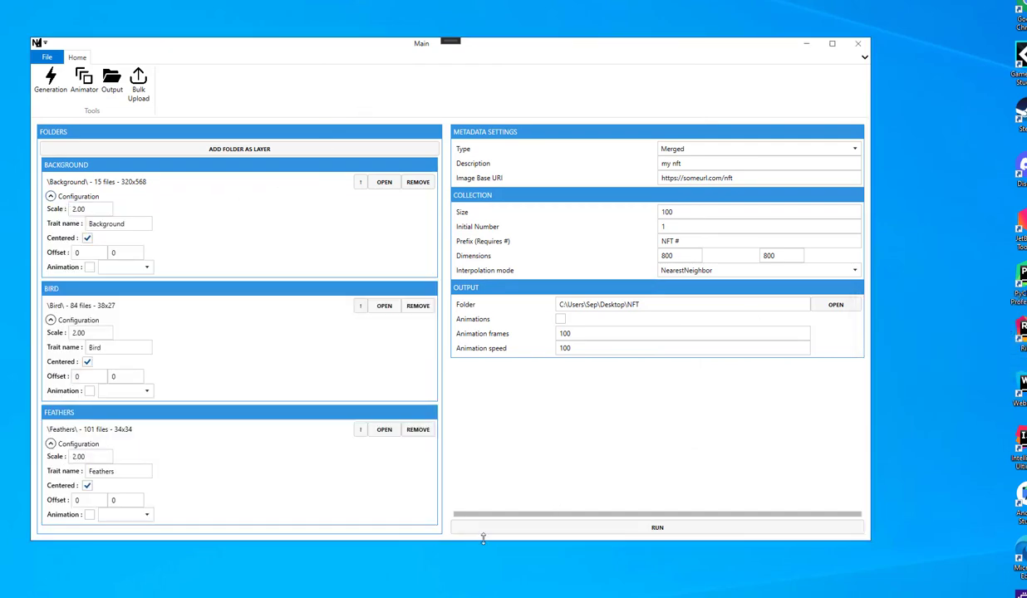
drag(484, 540, 490, 597)
Set the collection's image dimensions to 500 by 500.
double_click(687, 255)
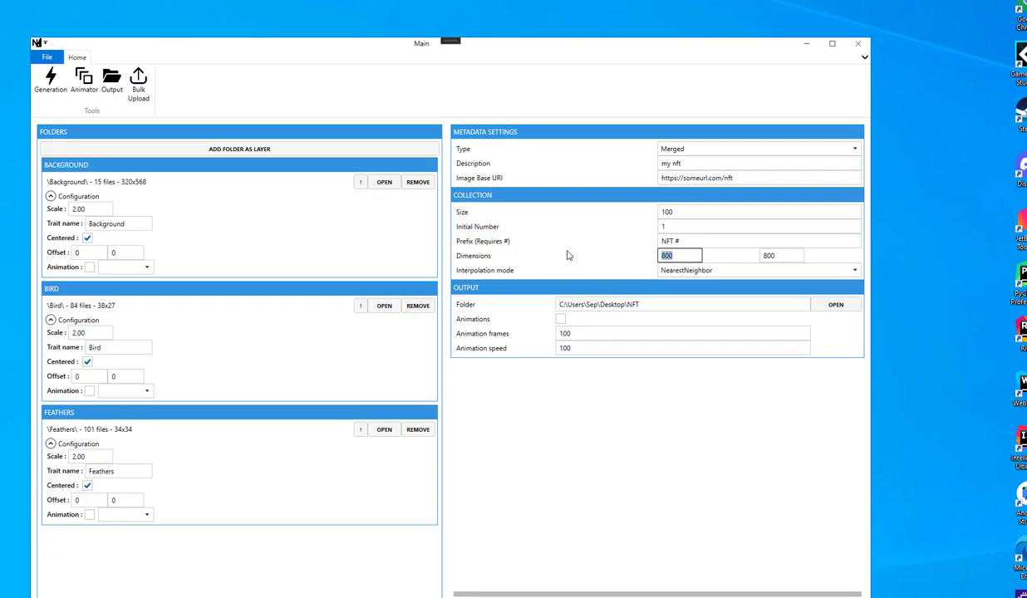
text(500)
key(Tab)
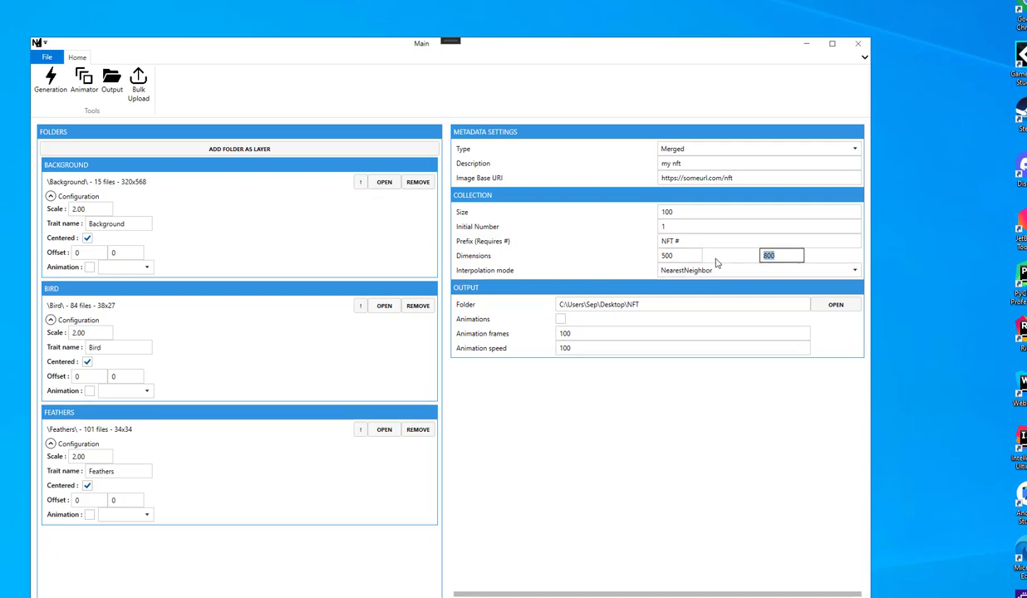
text(500)
Set the scale of the Bird layer to 7.
click(93, 332)
text(5)
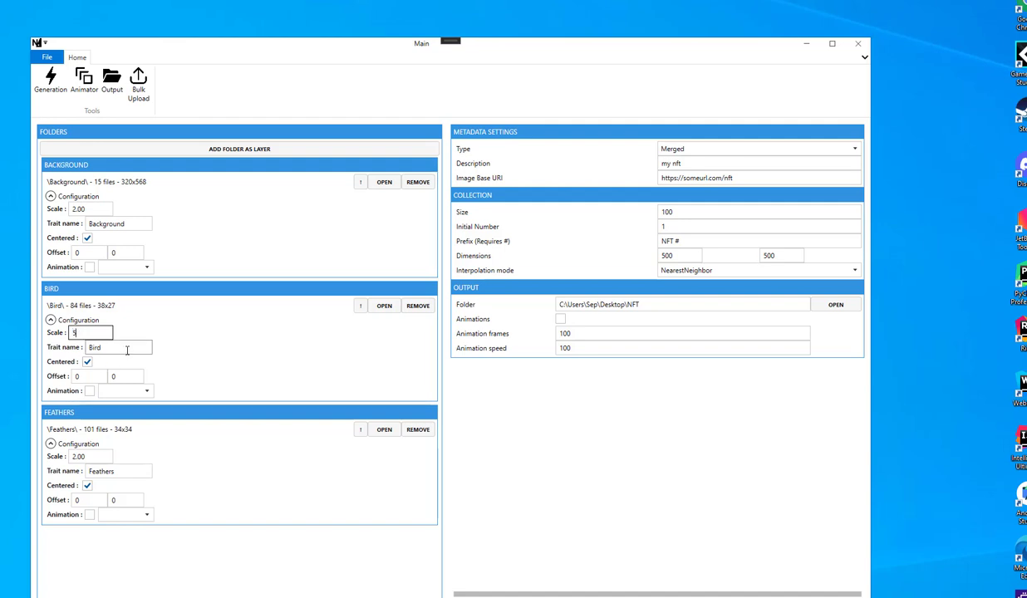
double_click(100, 333)
click(131, 349)
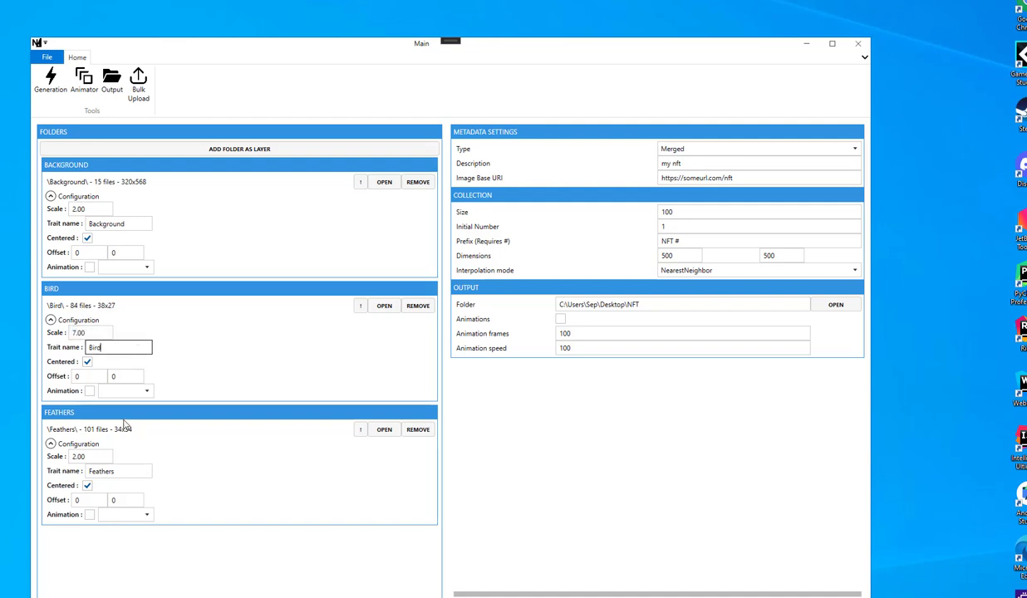
Set the Feathers layer's scale to 5 and both of its offsets to -130.
drag(98, 457, 23, 463)
text(5)
key(Tab)
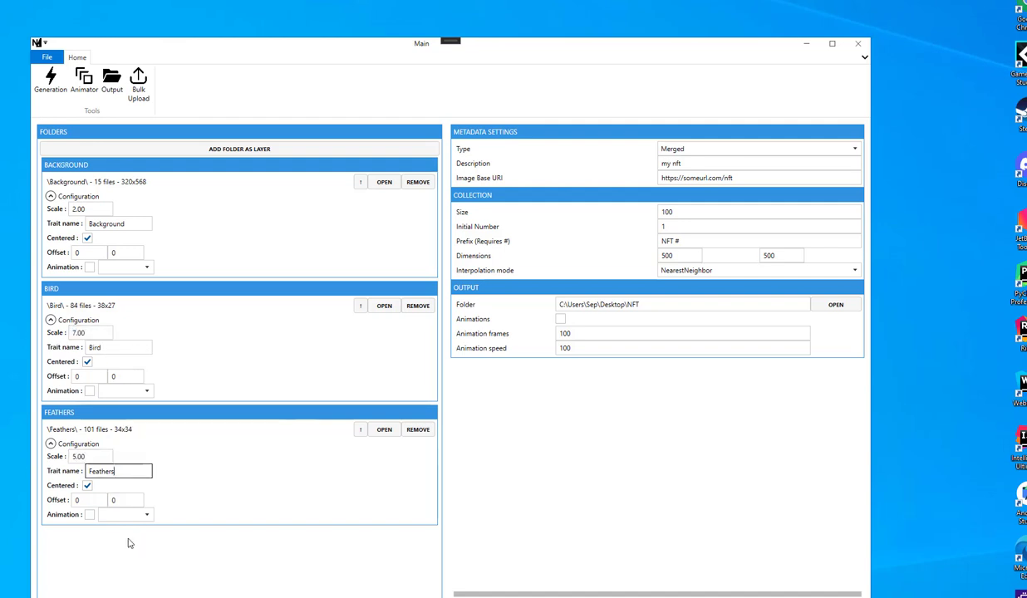
key(Tab)
key(Tab)
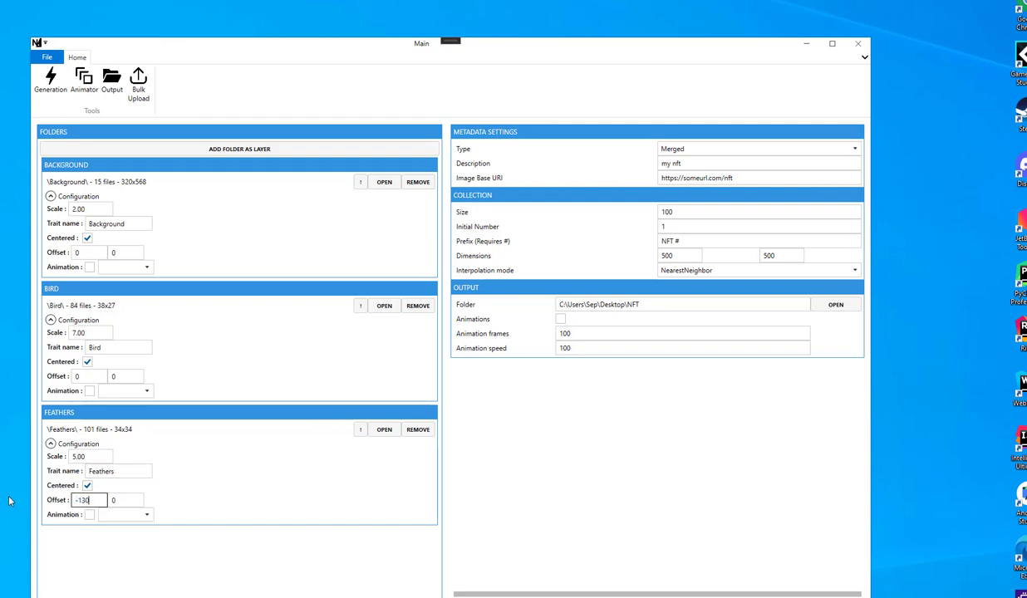
key(Tab)
click(136, 471)
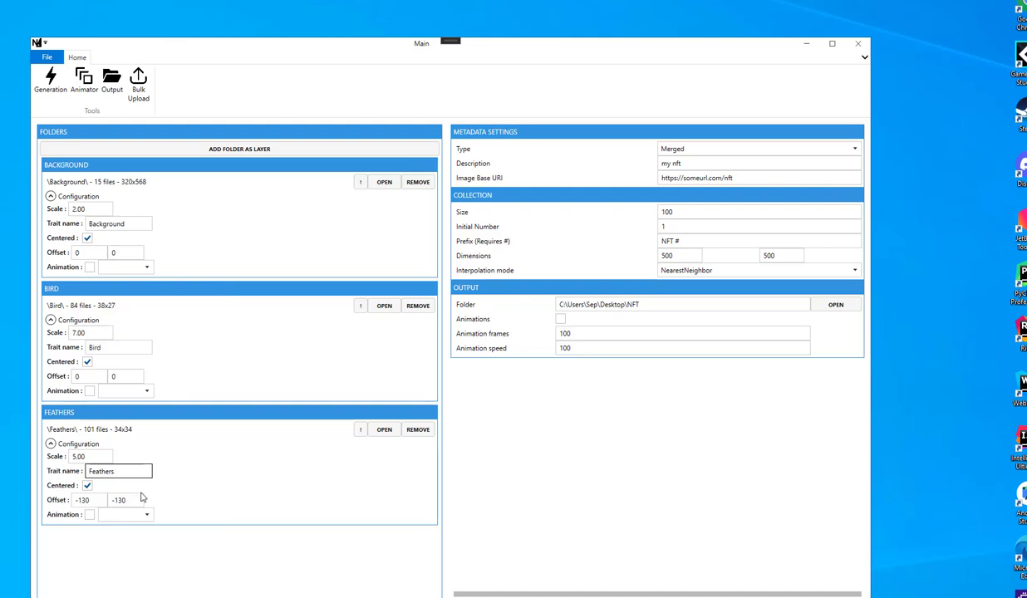
Open the Up - Down - Up animation in the Animator and set its second and third keyframes to positions 25 and 75.
click(133, 391)
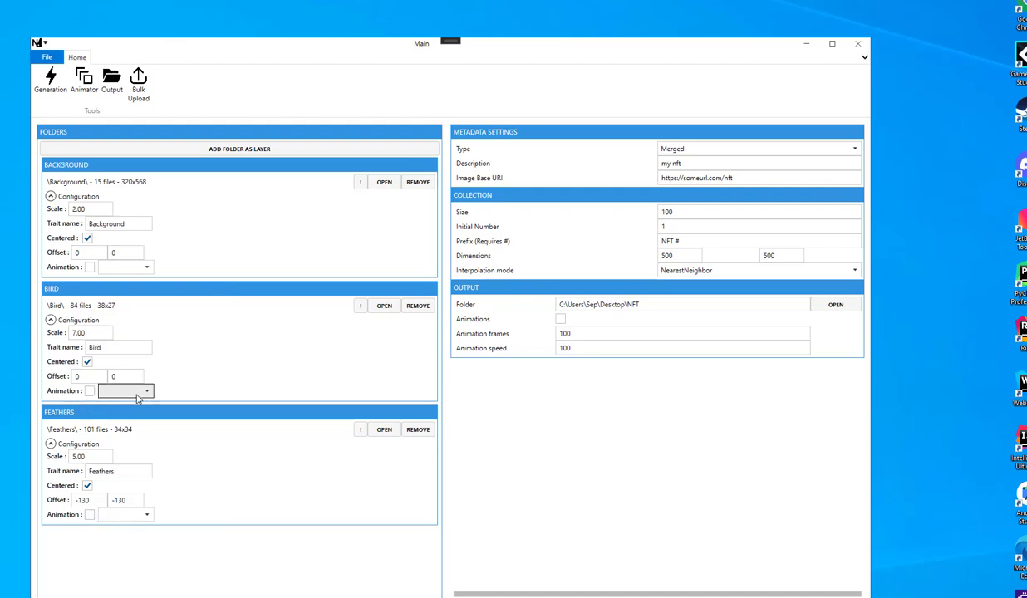
click(84, 79)
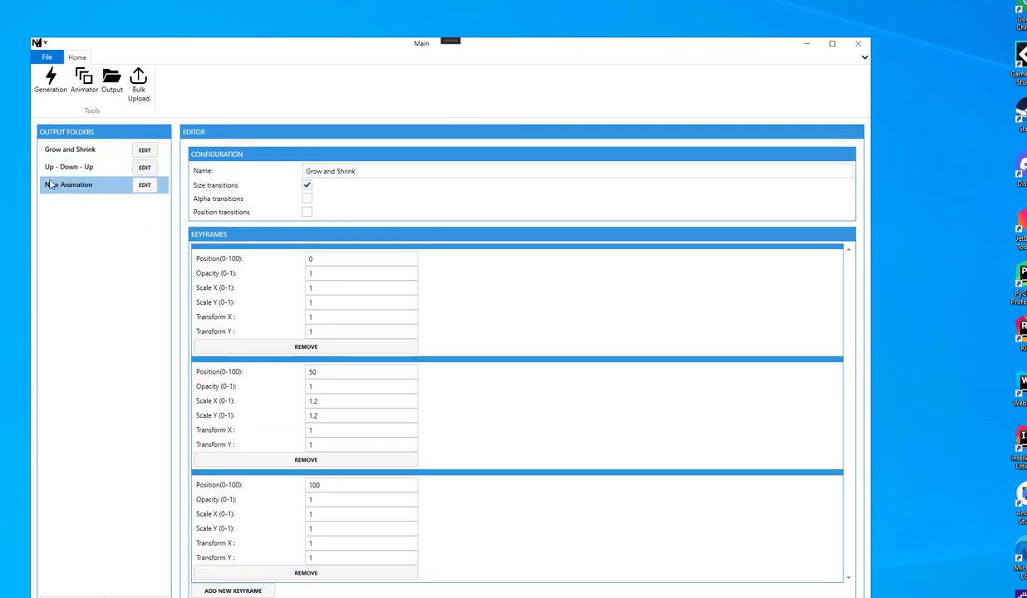
click(144, 167)
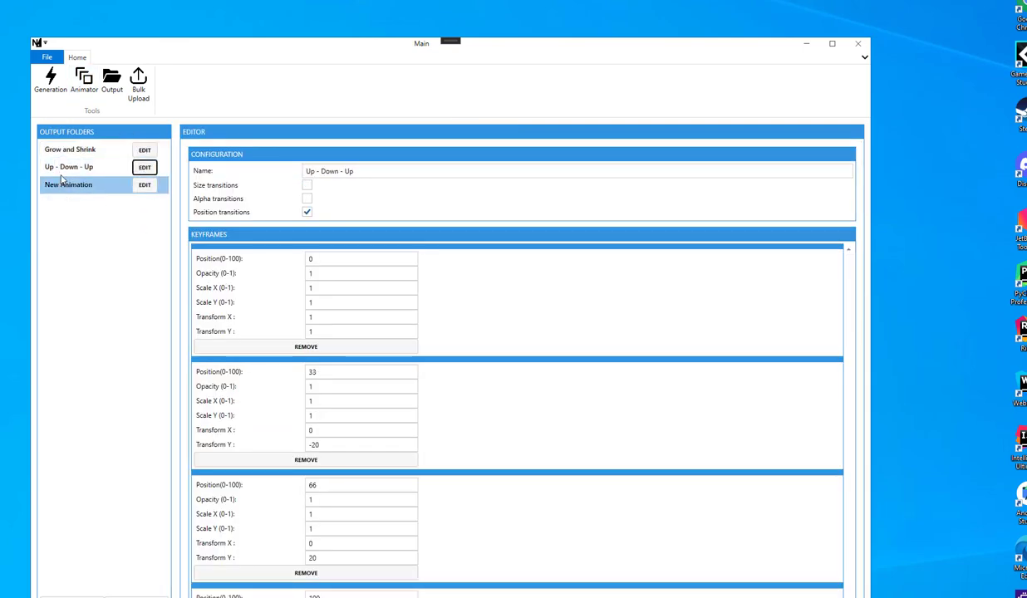
double_click(344, 372)
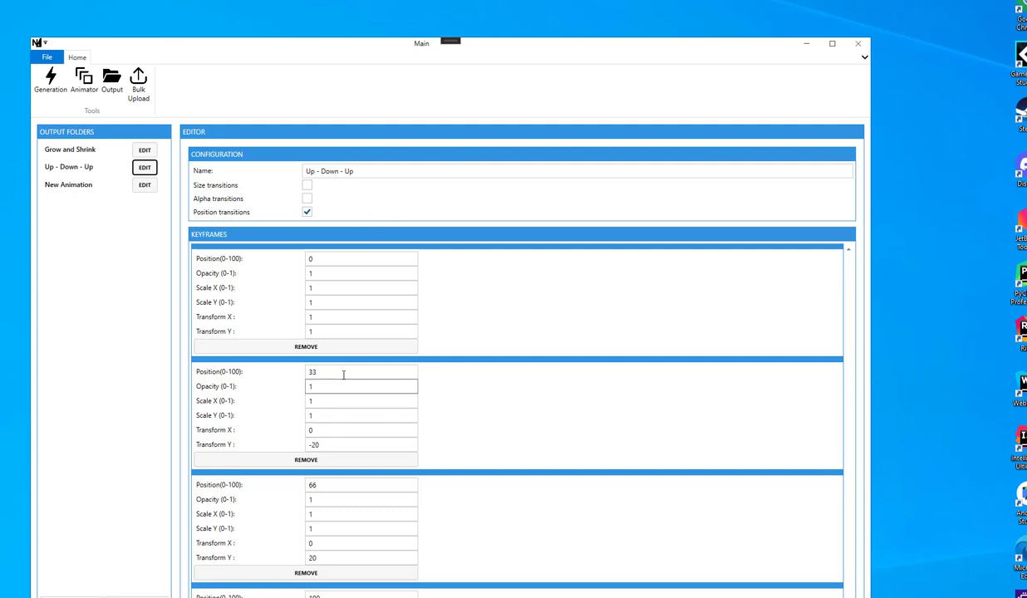
text(25)
click(364, 387)
double_click(313, 485)
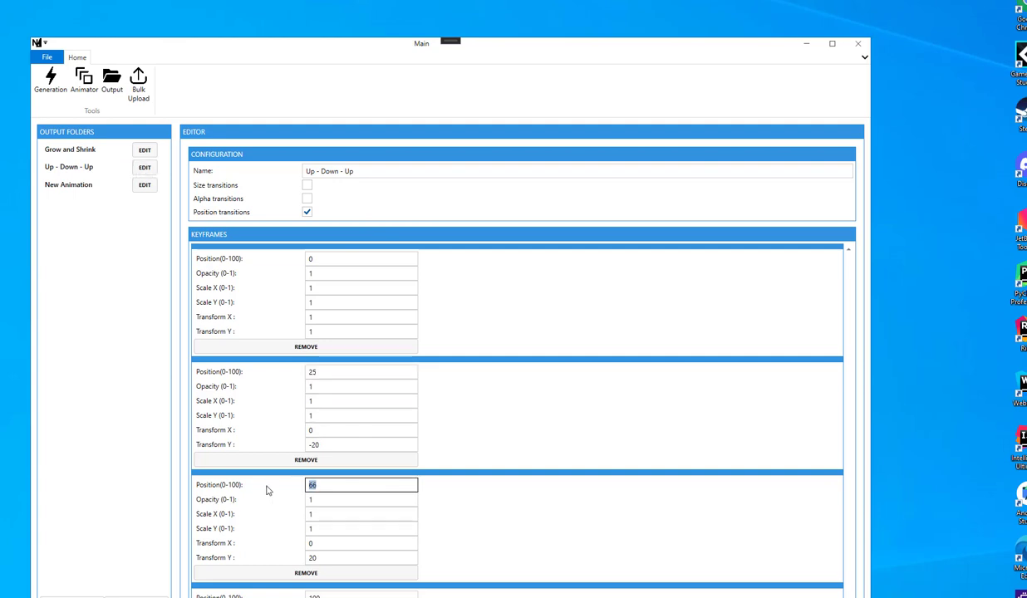
text(75)
Set the second keyframe's opacity to 0.5 and enable alpha transitions for the Up - Down - Up animation.
click(319, 386)
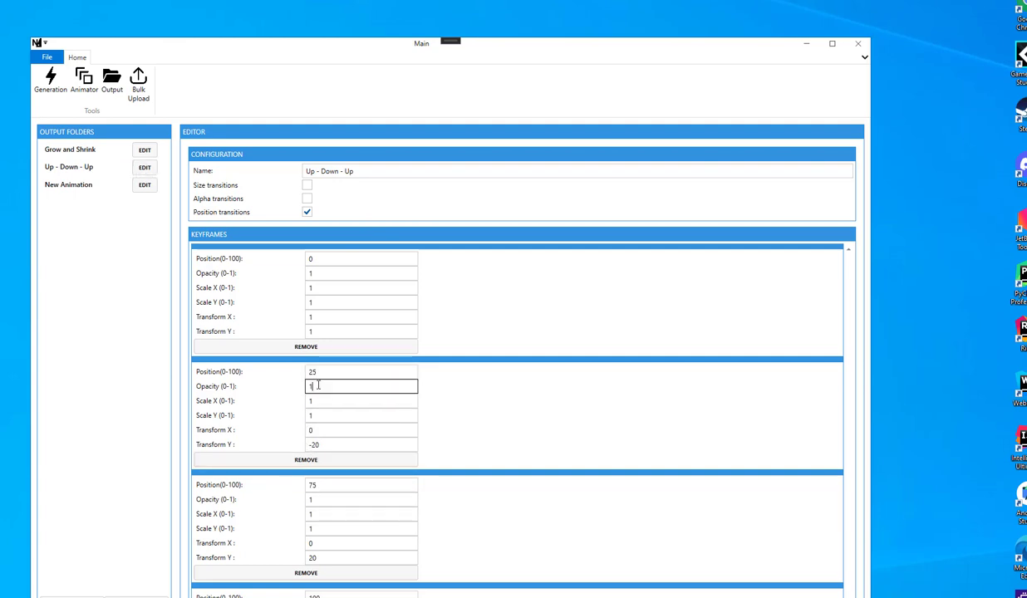
text(0.5)
key(Tab)
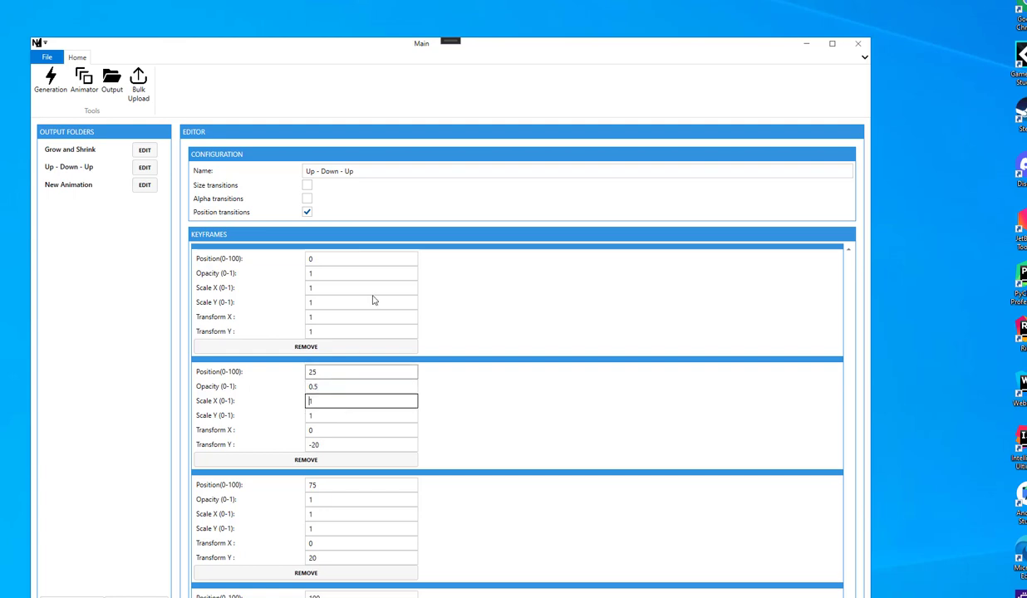
click(306, 199)
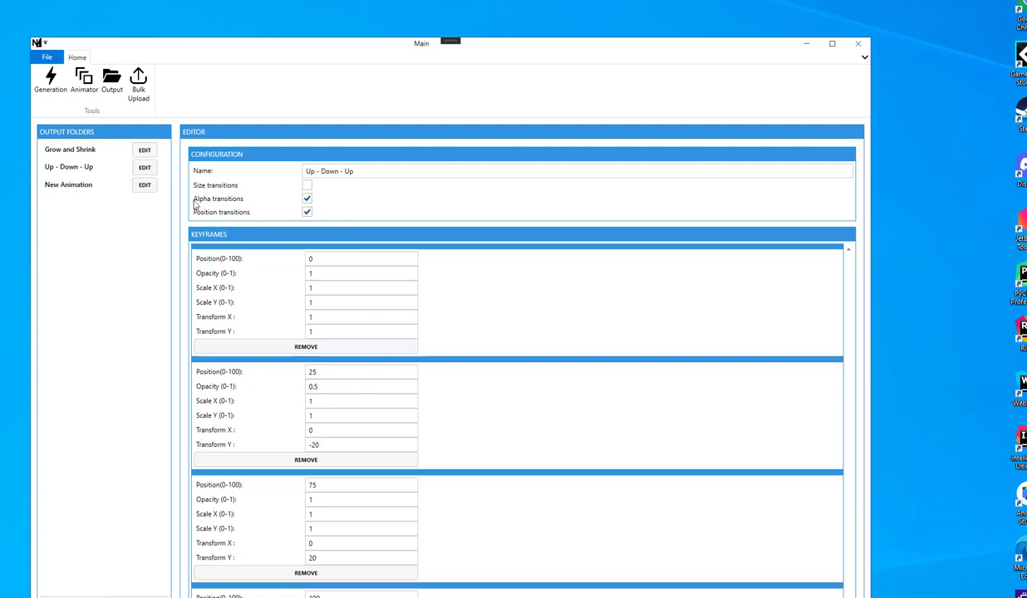
click(381, 303)
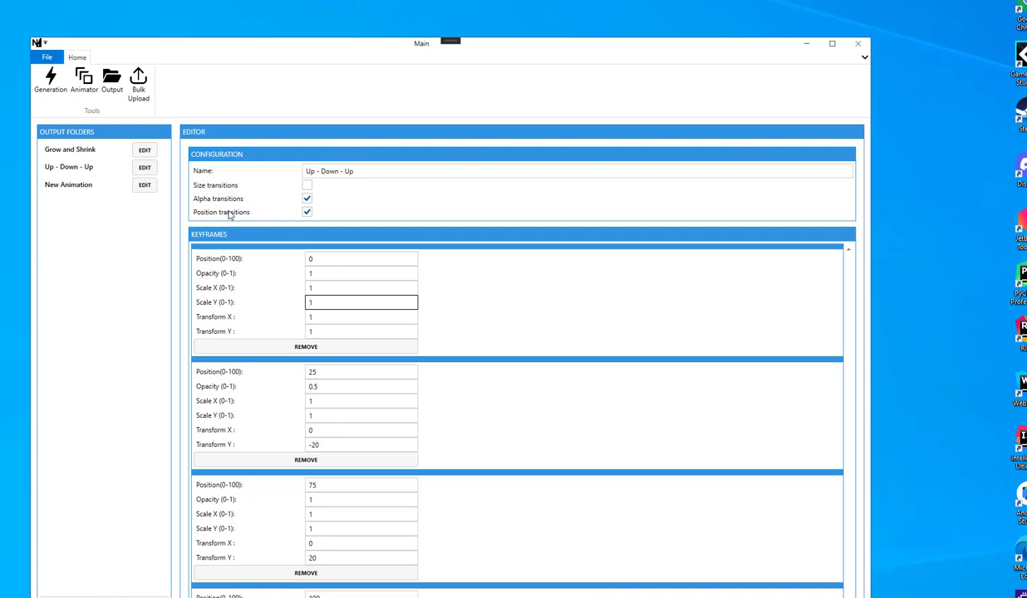
Set the generation output to 8 animation frames at animation speed 8 and enable animations.
click(55, 87)
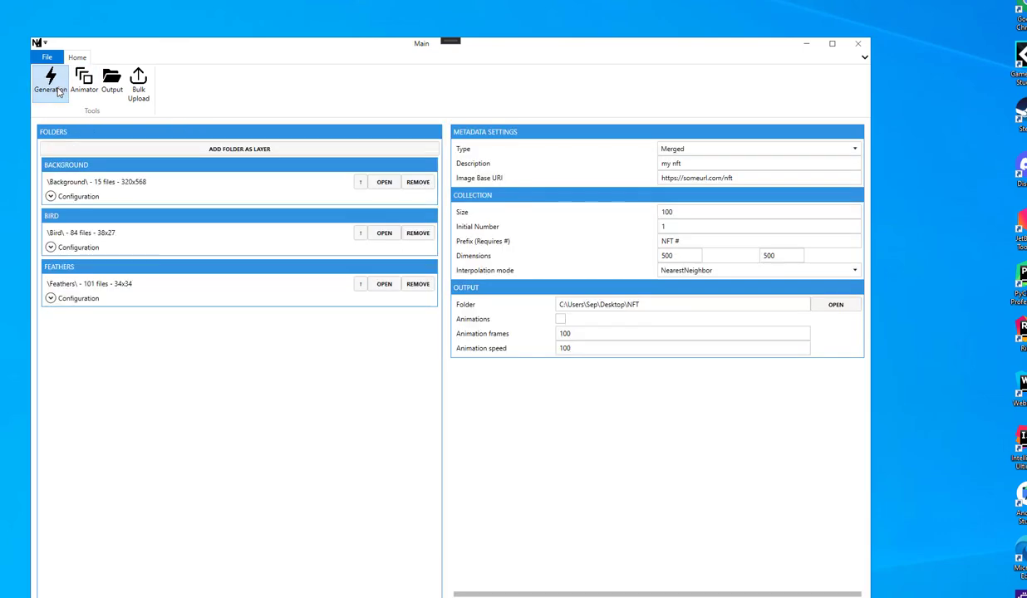
drag(600, 334, 496, 337)
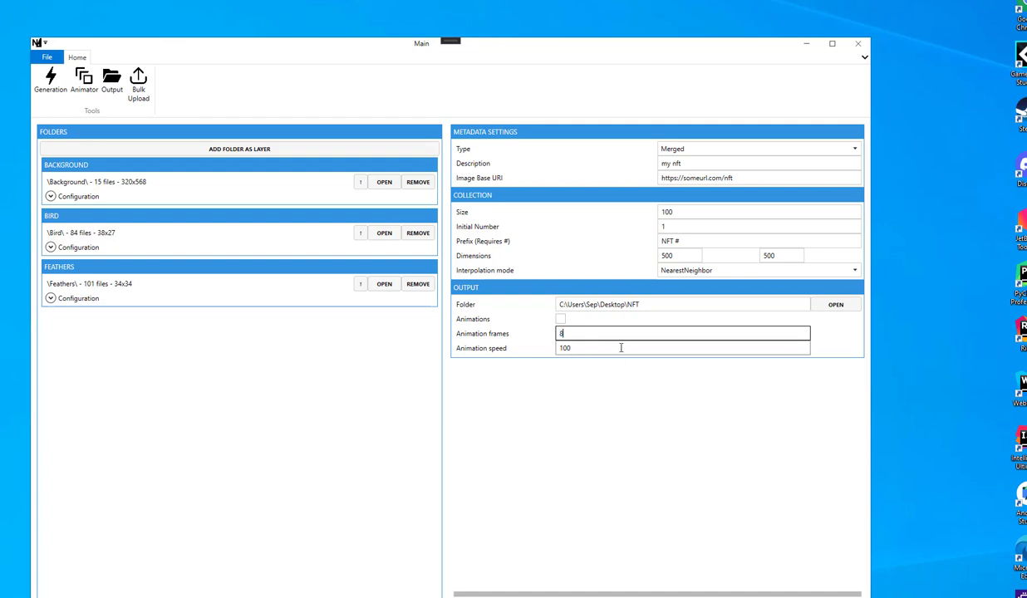
text(8)
key(Tab)
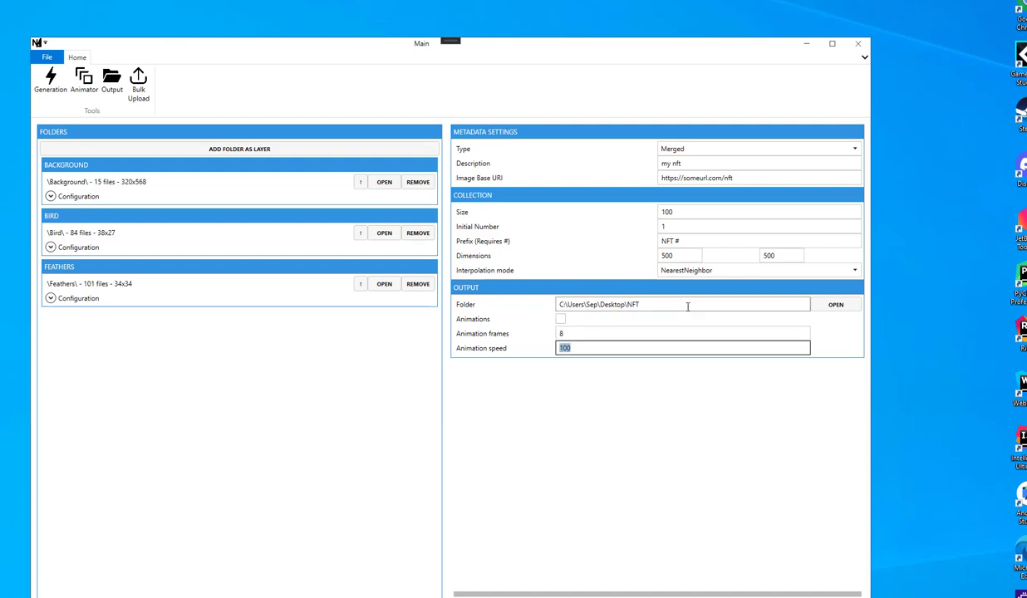
click(605, 350)
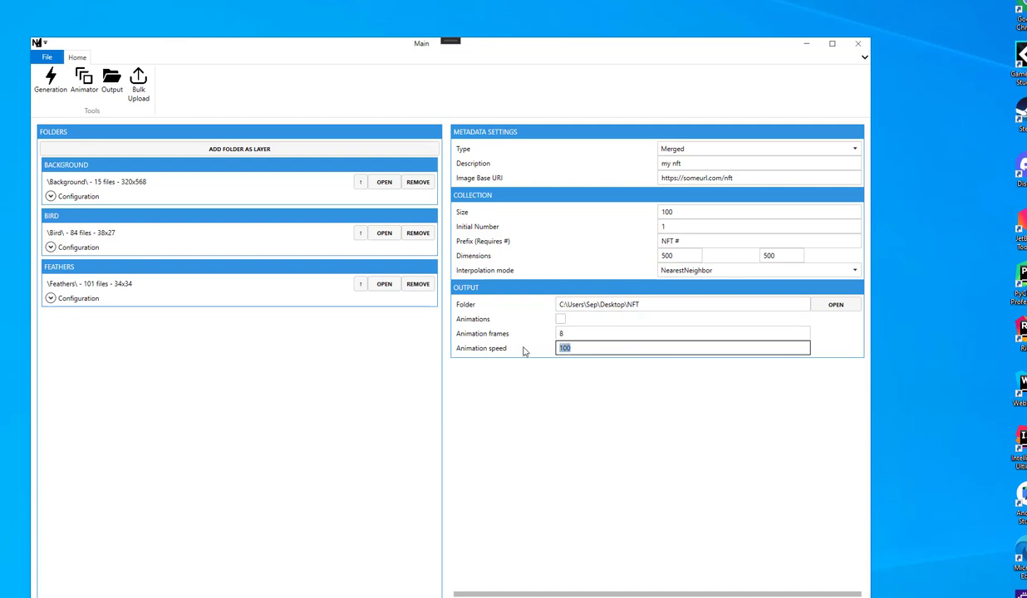
click(677, 305)
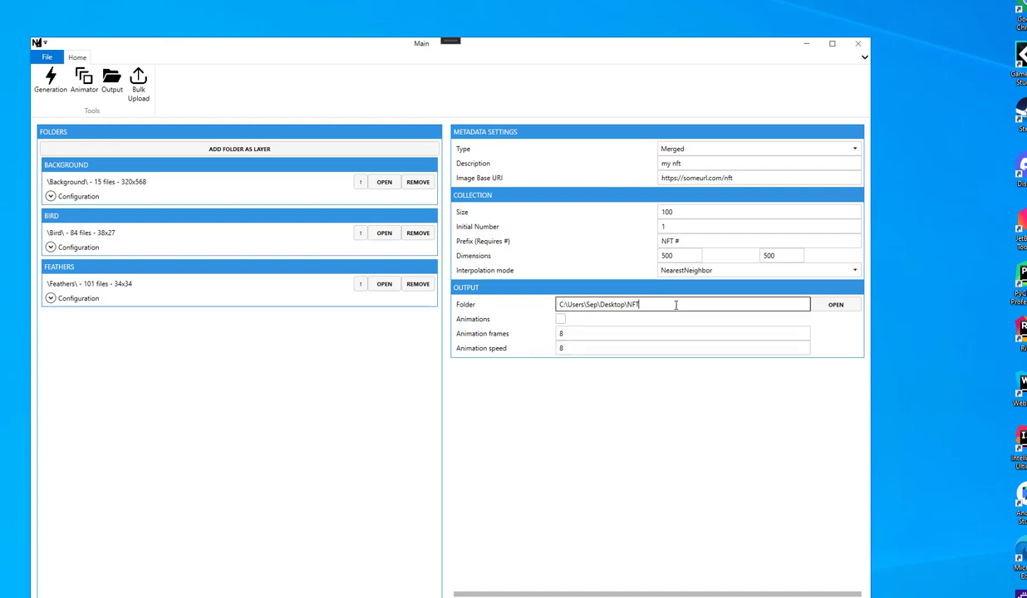
click(560, 319)
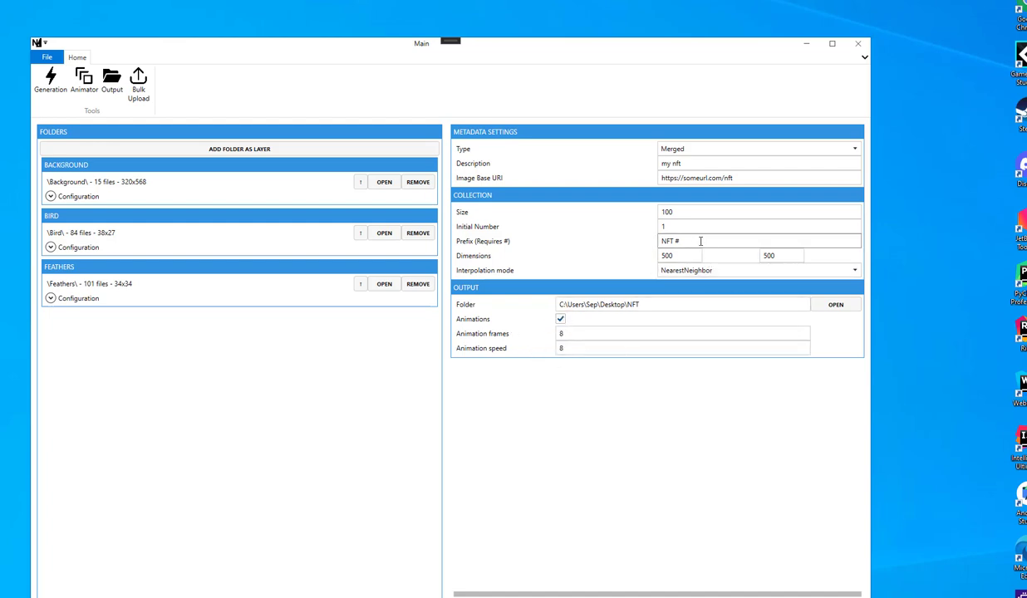
Set the collection size to 10 and generate the collection.
double_click(718, 211)
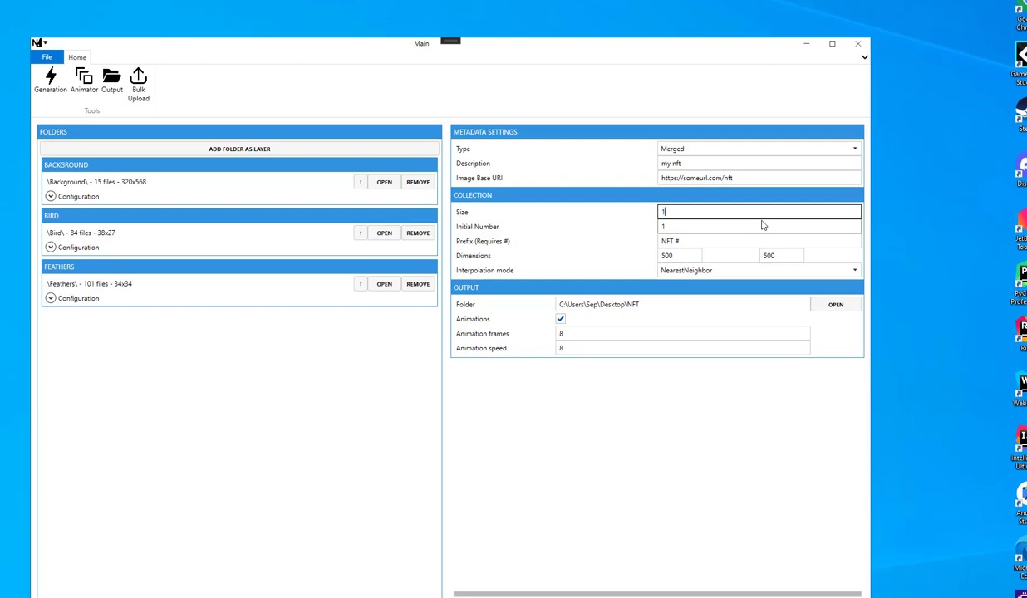
click(686, 226)
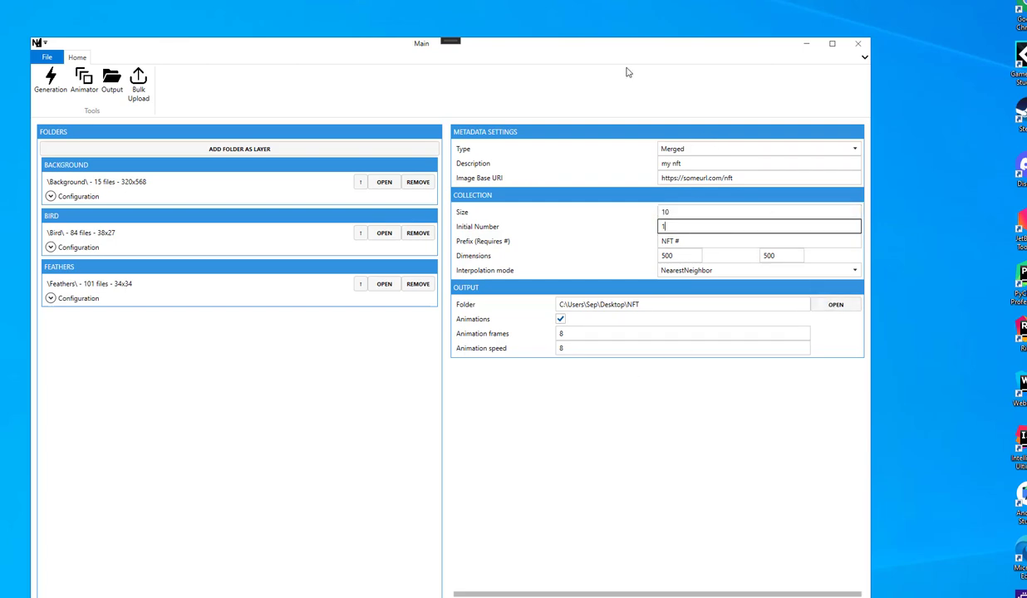
drag(629, 59, 629, 22)
click(663, 572)
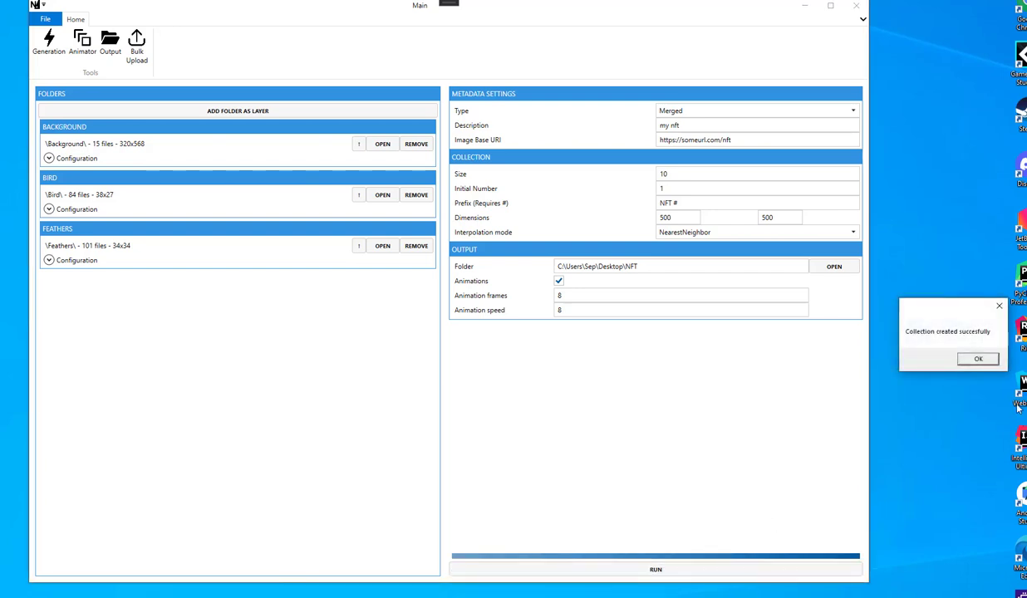
click(971, 359)
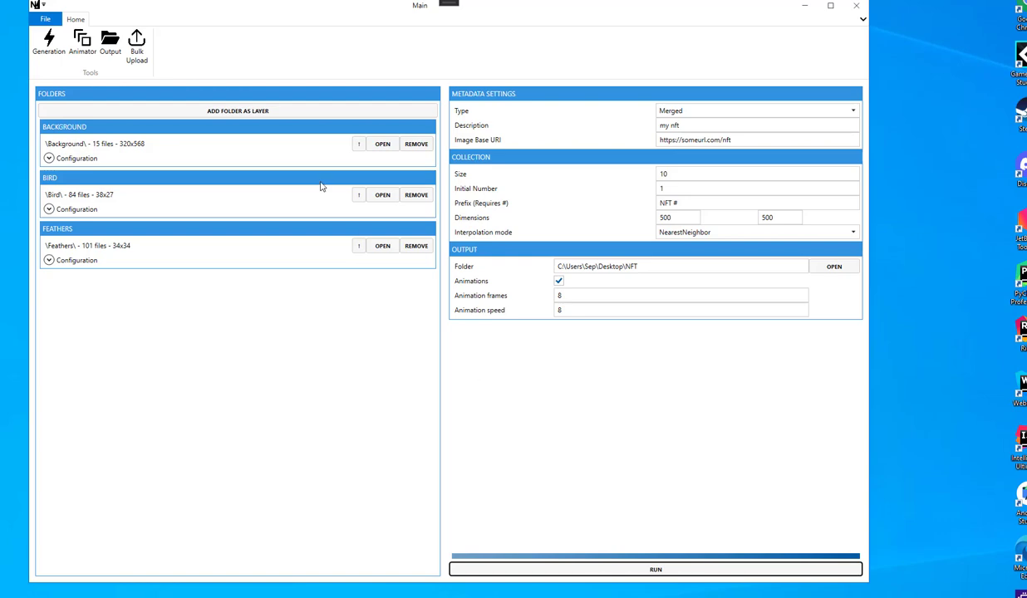
View the generated collection's images in the output and inspect 8.gif at full size.
click(110, 43)
click(201, 126)
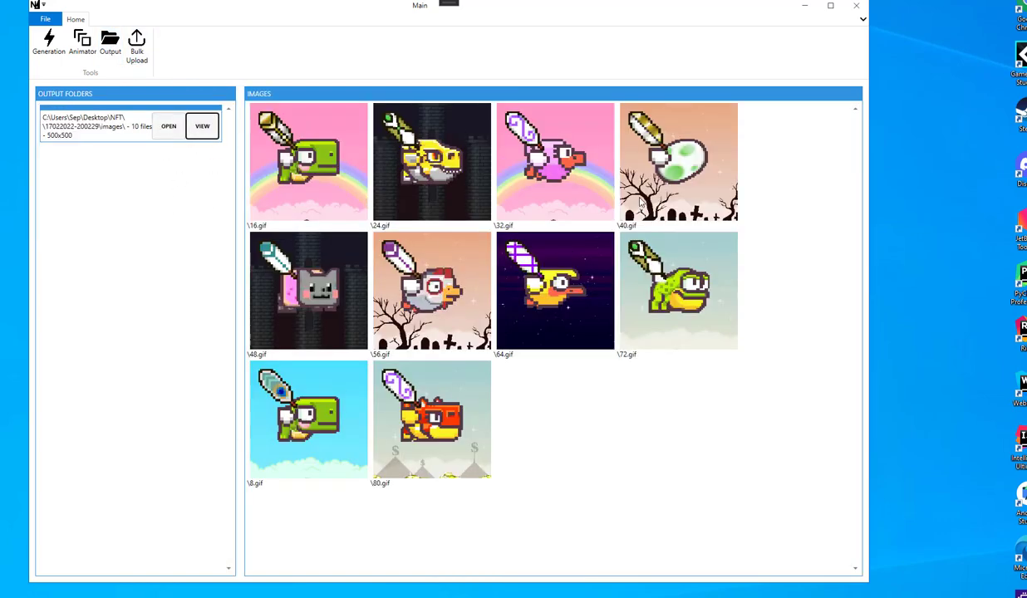
click(169, 126)
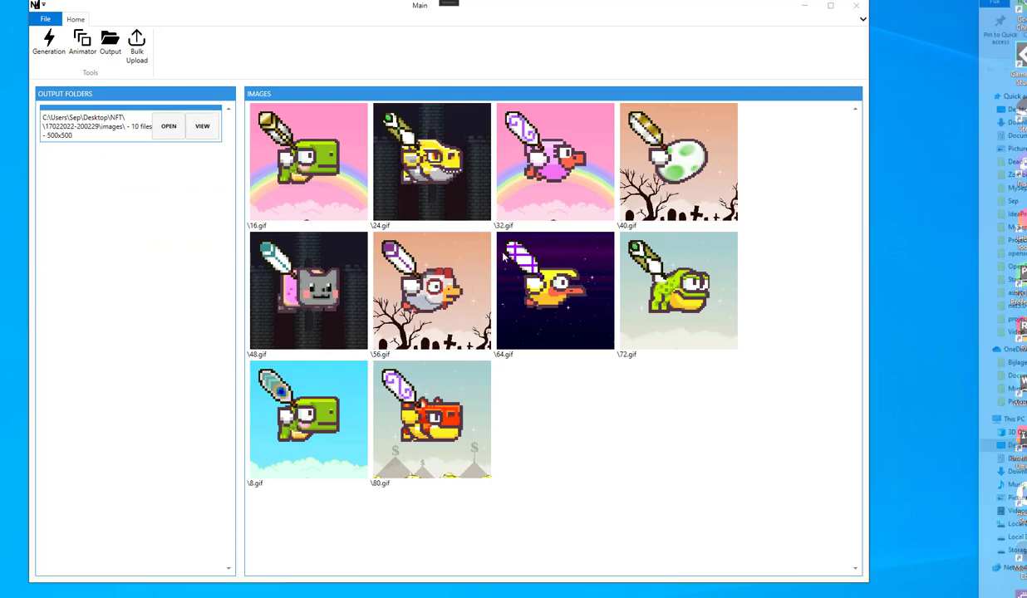
double_click(307, 420)
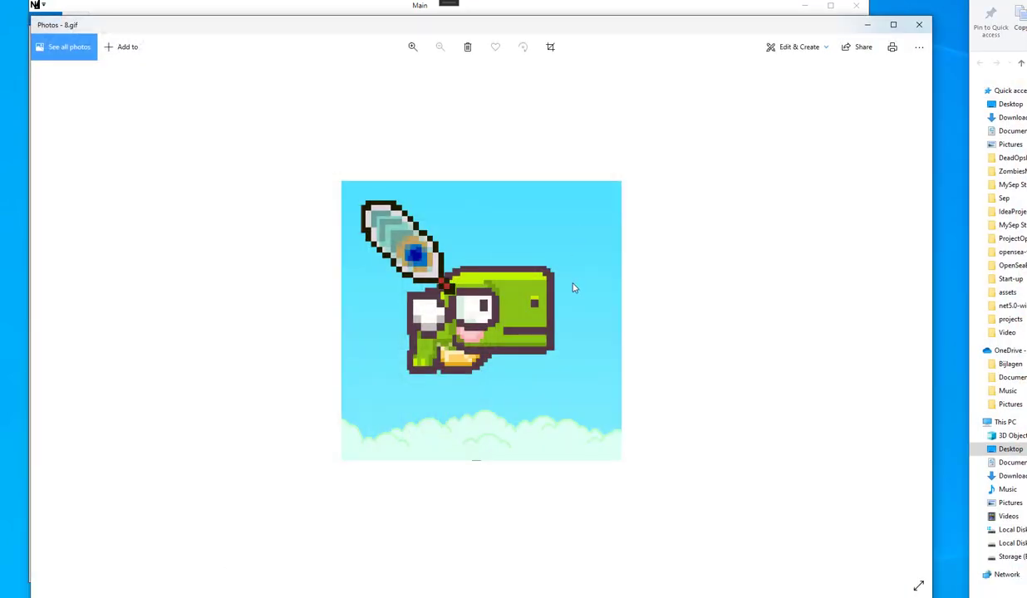
click(919, 25)
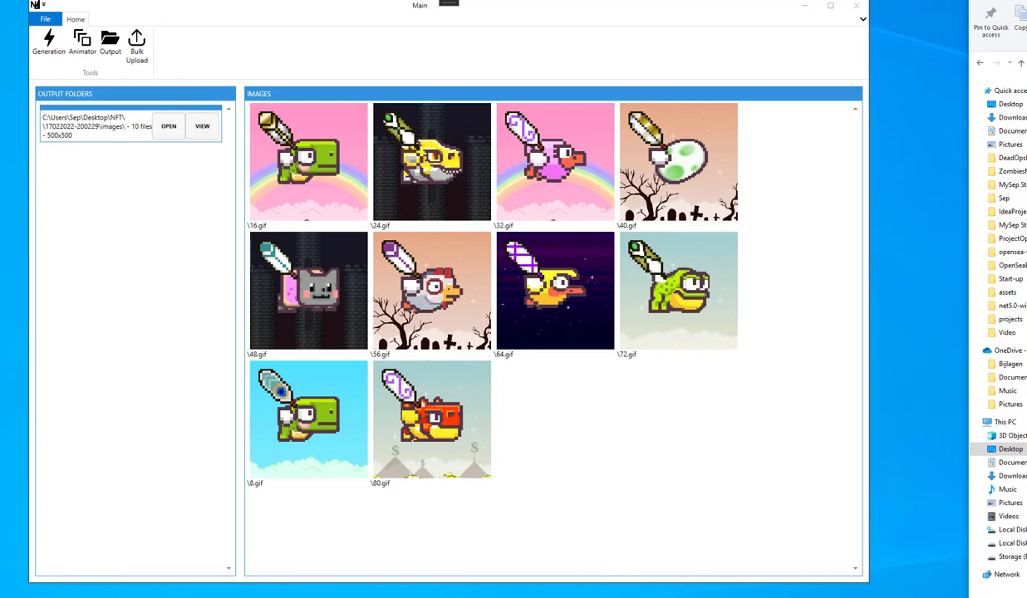
Assign the Up - Down - Up animation to the Bird layer in the generation settings.
click(48, 42)
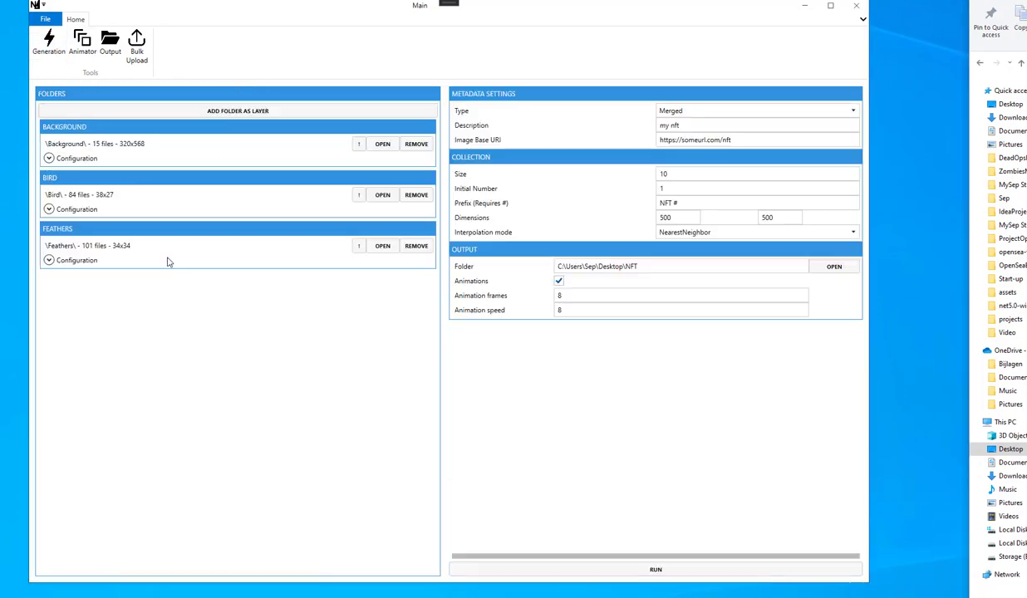
click(49, 210)
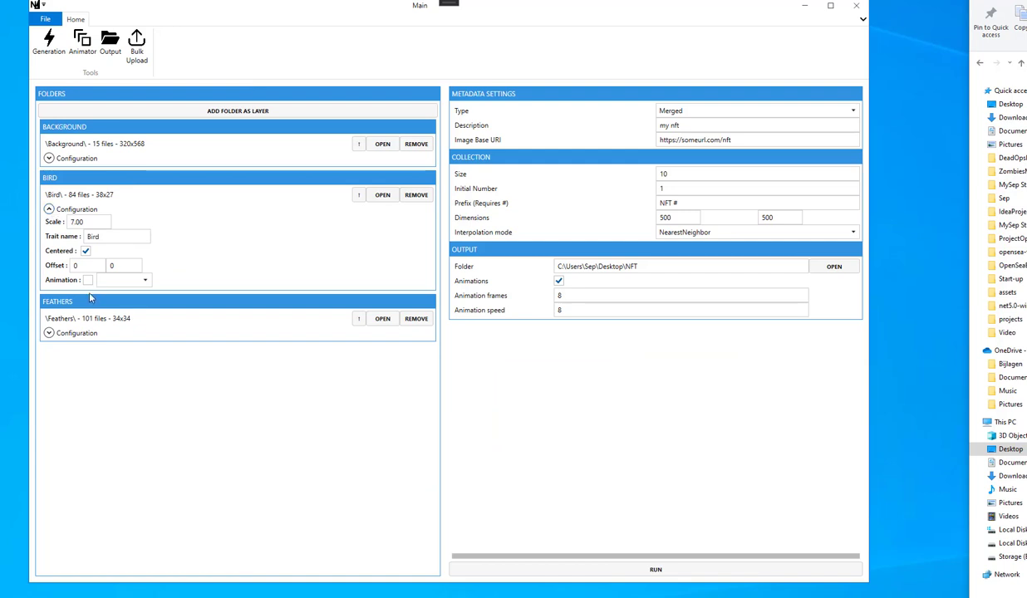
click(144, 280)
click(128, 307)
Assign the Up - Down - Up animation to the Feathers layer and move that layer above Bird in the list.
click(49, 333)
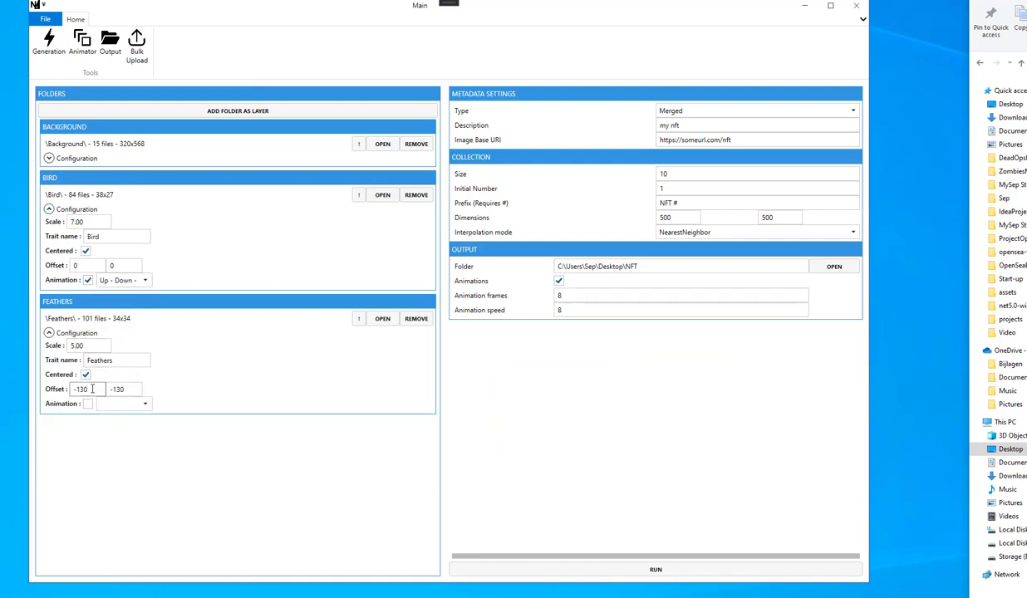
click(87, 403)
click(145, 404)
click(133, 428)
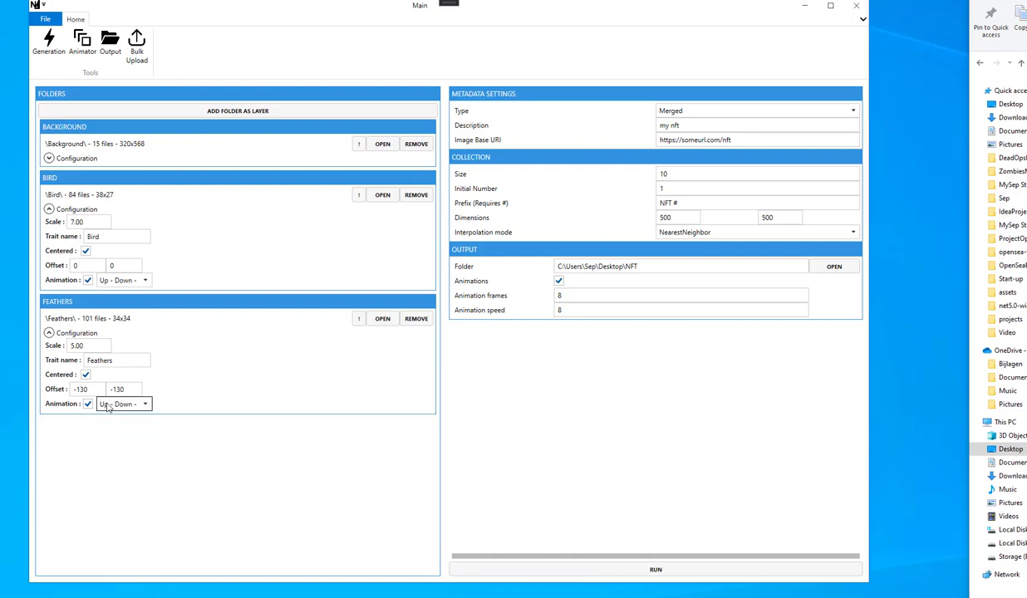
click(359, 320)
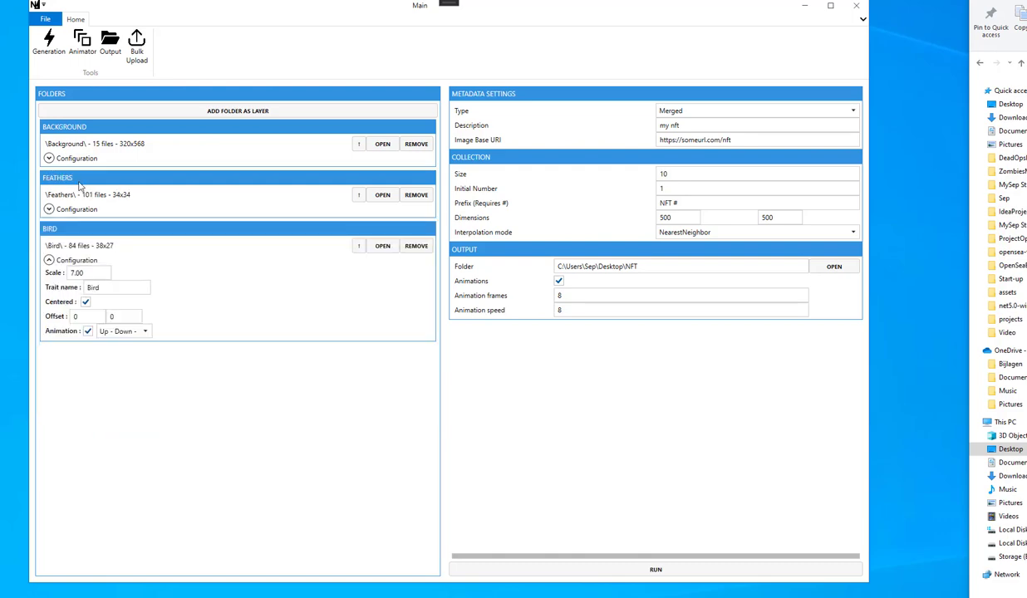
click(50, 261)
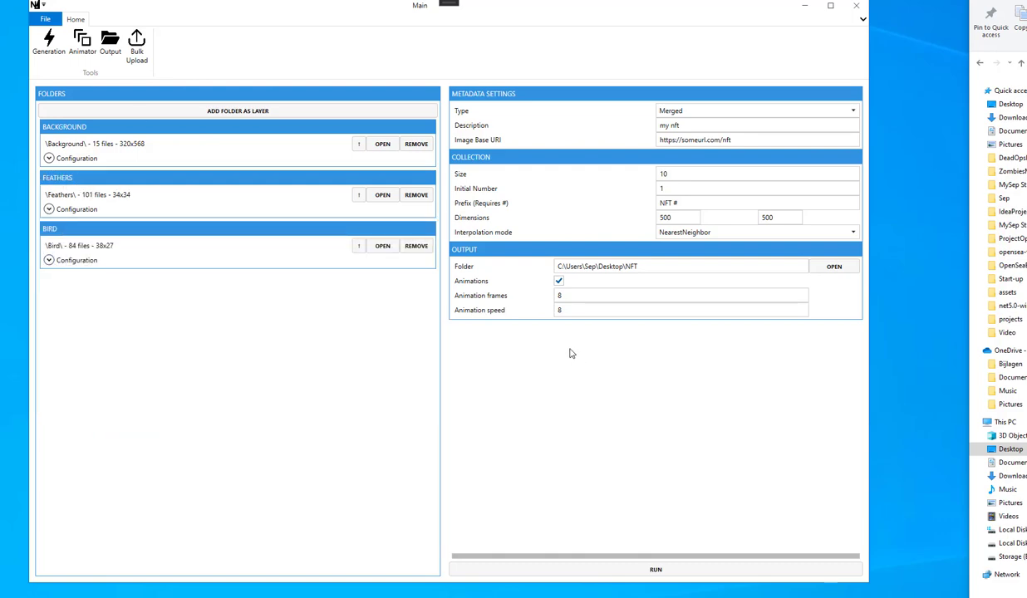
Set the collection size to 3 and generate the collection.
double_click(665, 174)
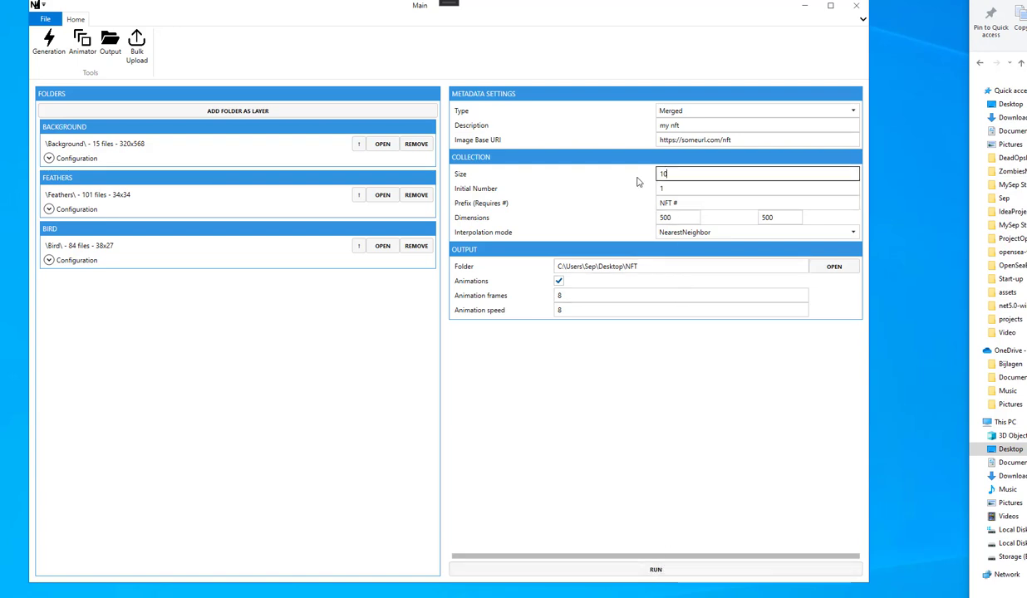
text(3)
click(702, 188)
click(655, 569)
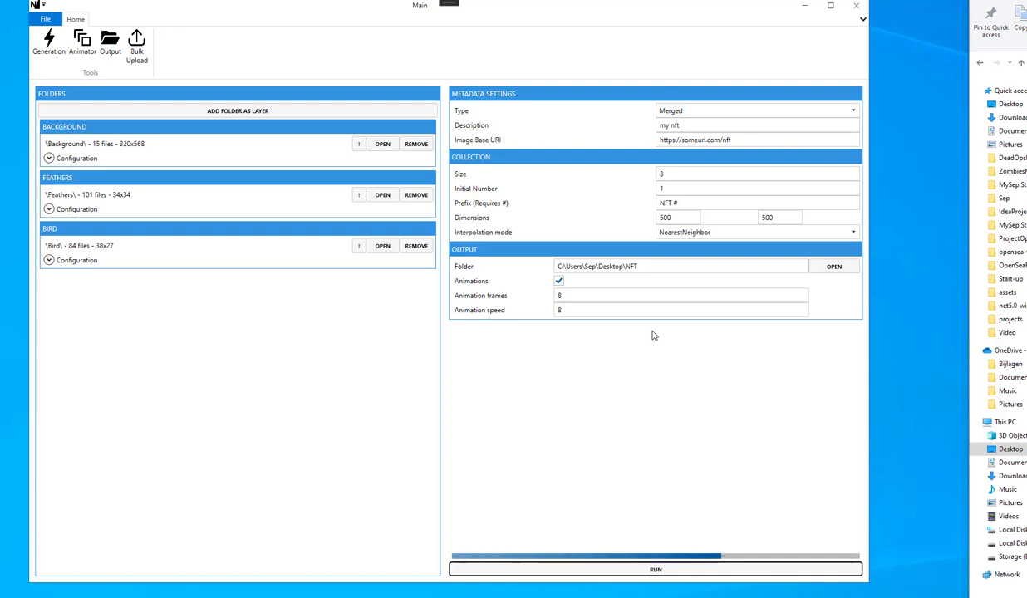
click(964, 355)
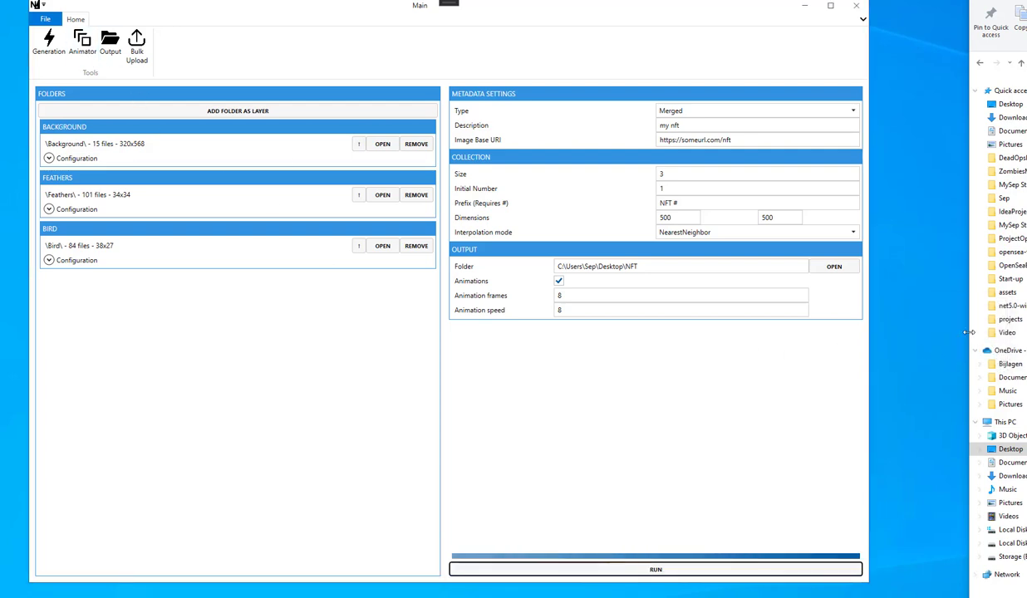
View the newest output folder and inspect the animations in 88.gif and 96.gif.
drag(970, 323, 1017, 322)
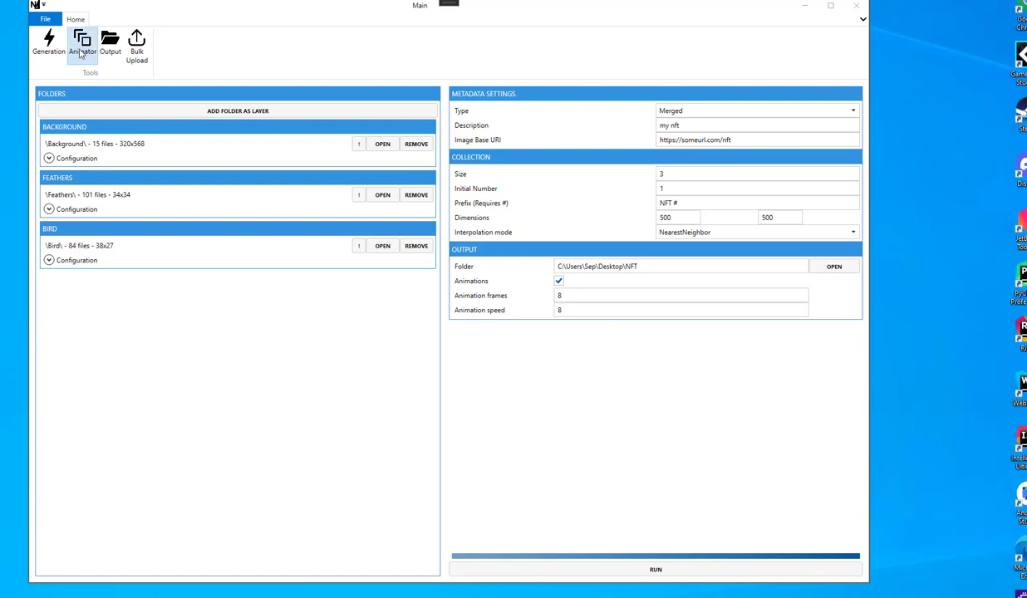
click(110, 43)
click(203, 167)
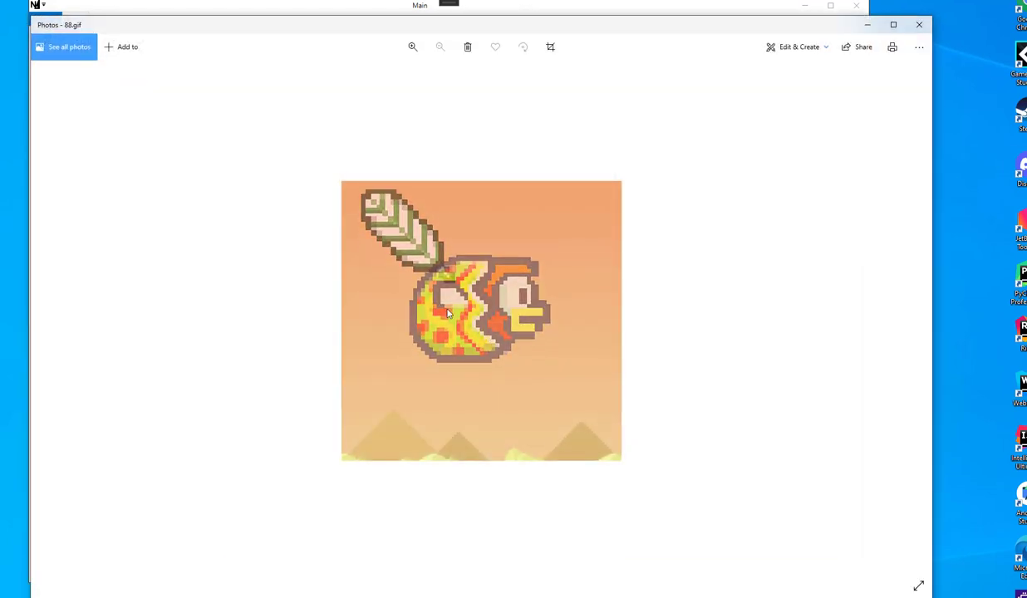
click(919, 24)
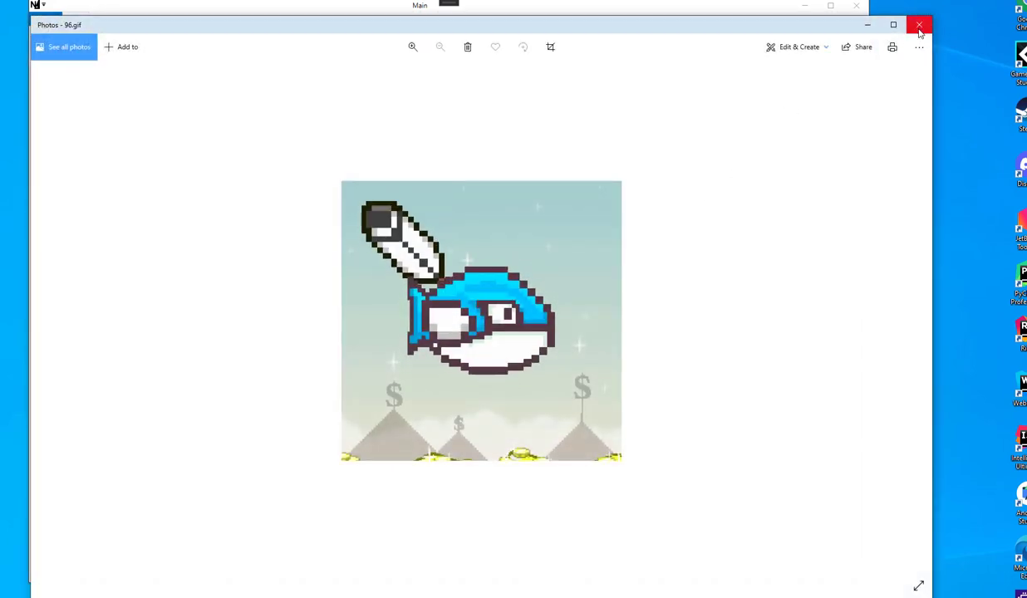
click(918, 26)
Review the Feathers and Bird layer configurations and check the animation in 96.gif again.
click(52, 59)
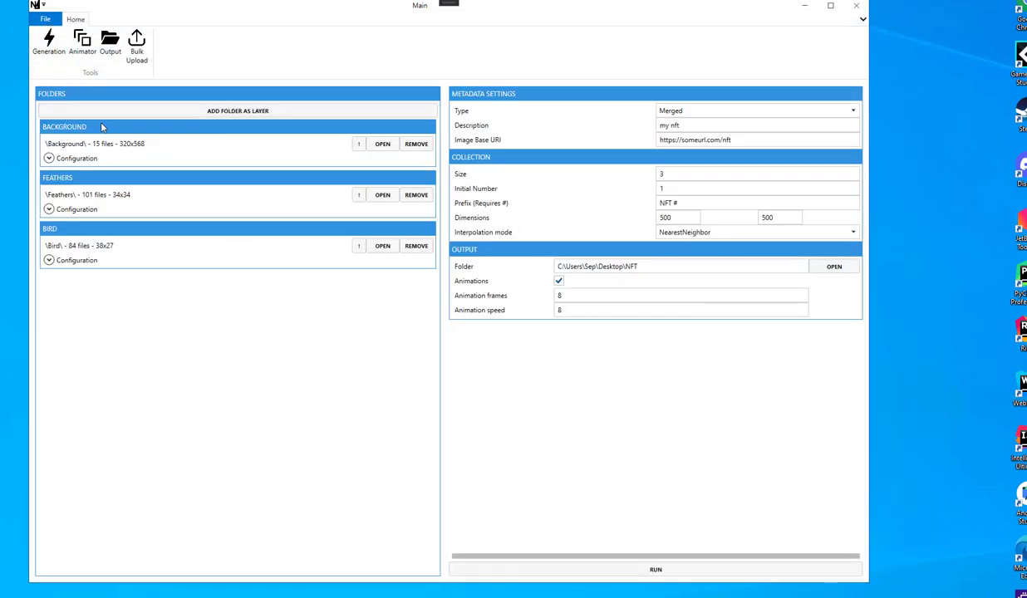
click(49, 209)
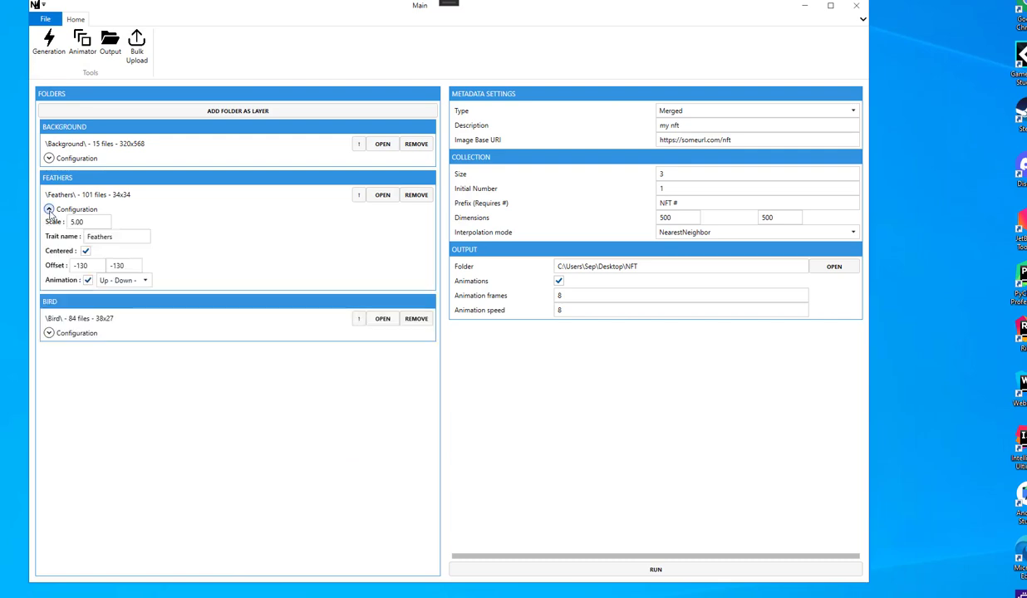
click(49, 210)
click(49, 260)
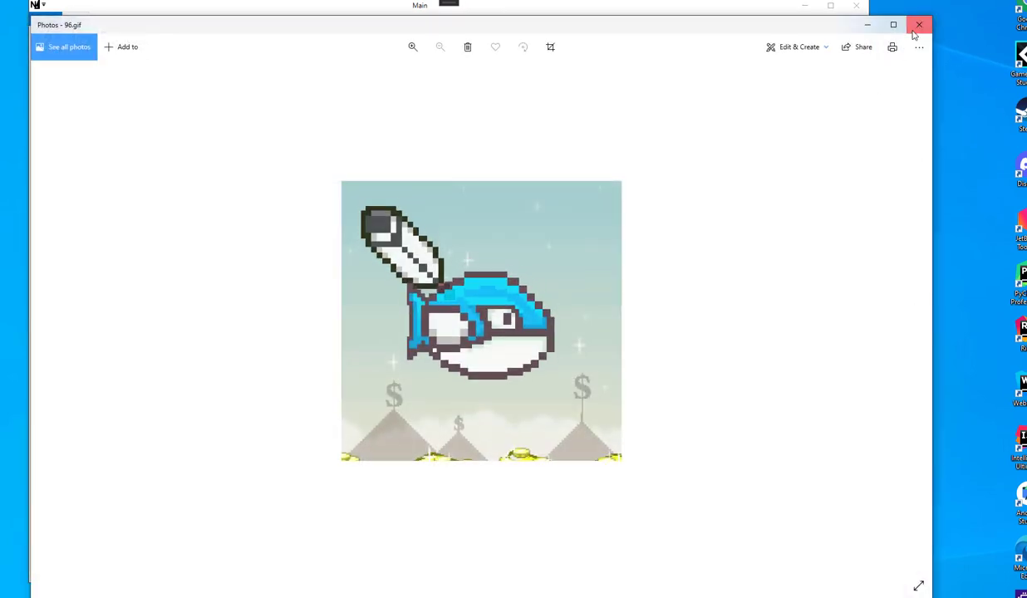
click(916, 29)
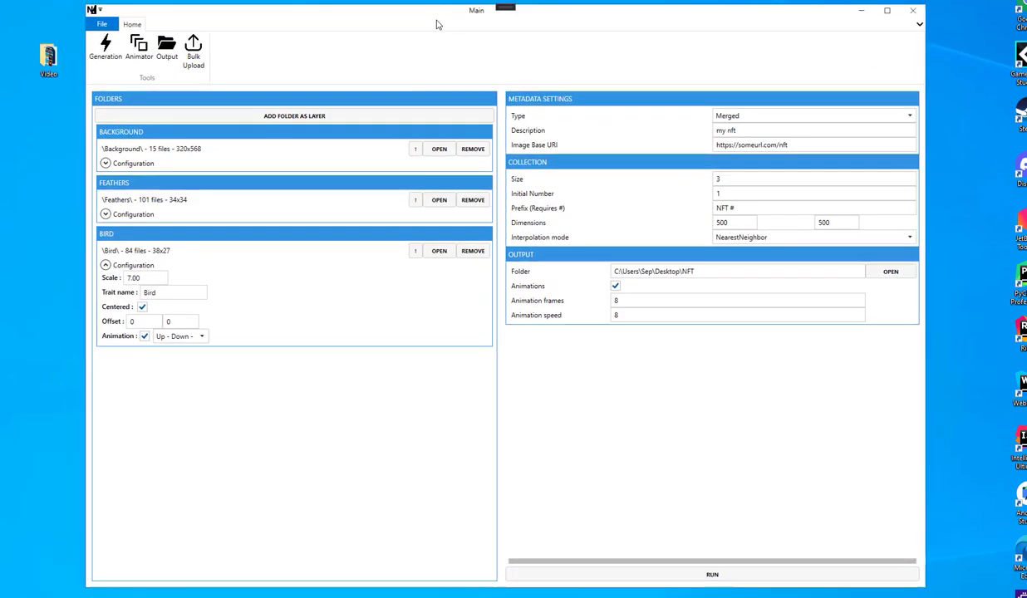
Set the opacity and Scale X of the Up - Down - Up animation's third keyframe, at position 75, to 2.
click(139, 46)
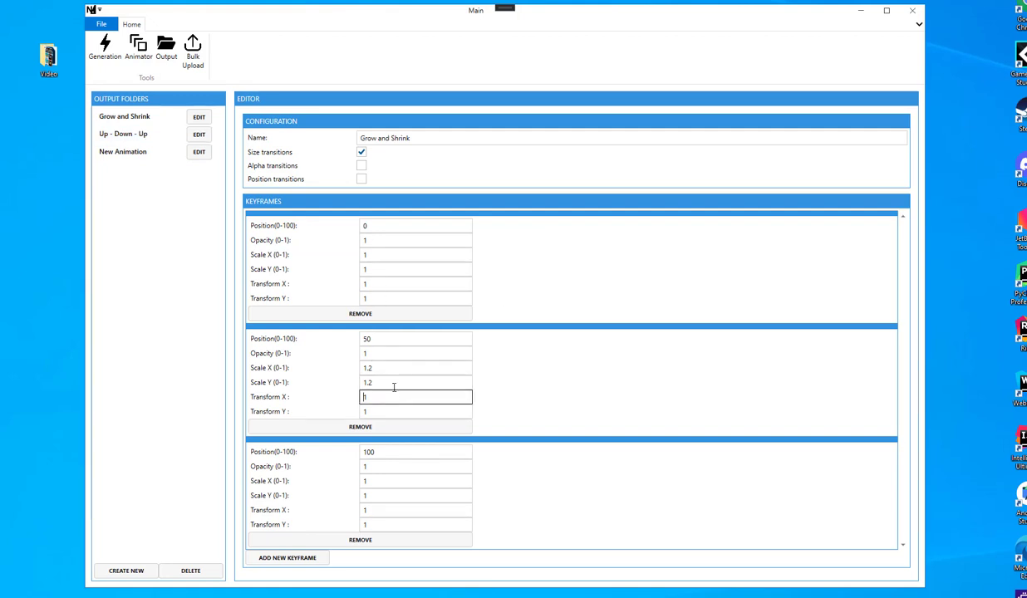
click(199, 134)
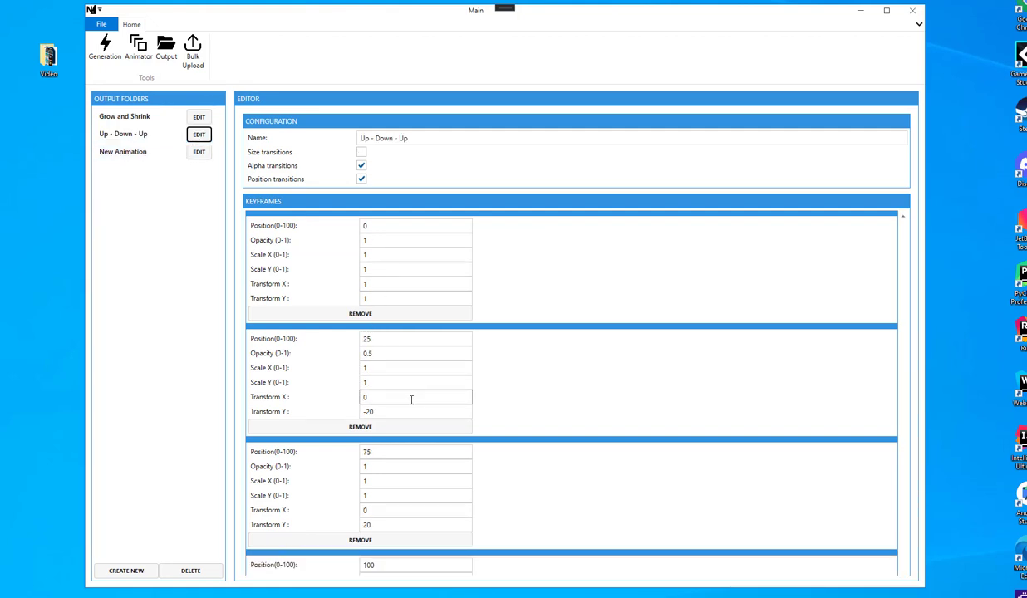
click(393, 367)
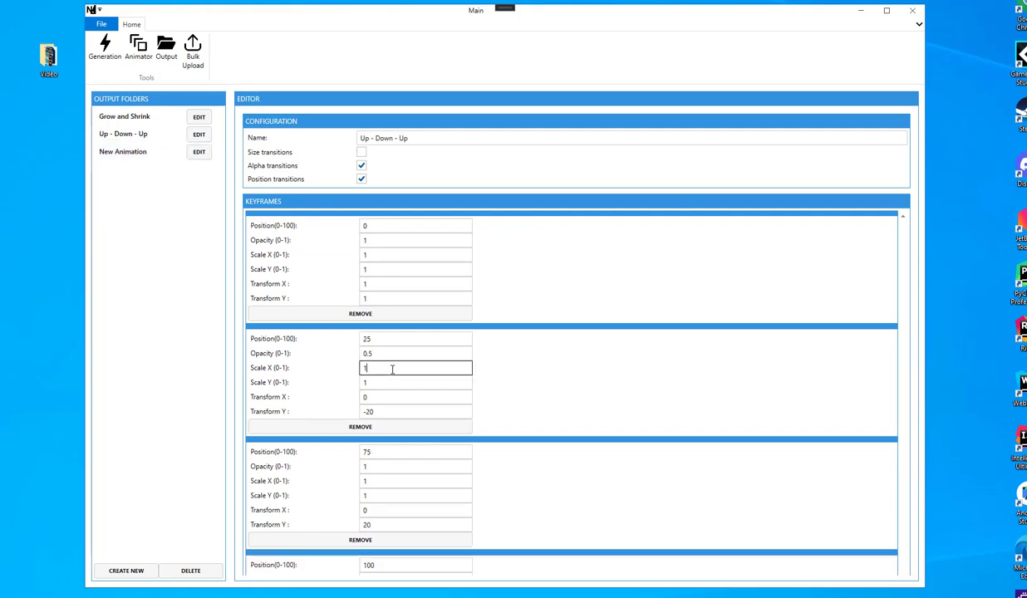
click(388, 466)
text(2)
key(Tab)
text(2)
click(410, 509)
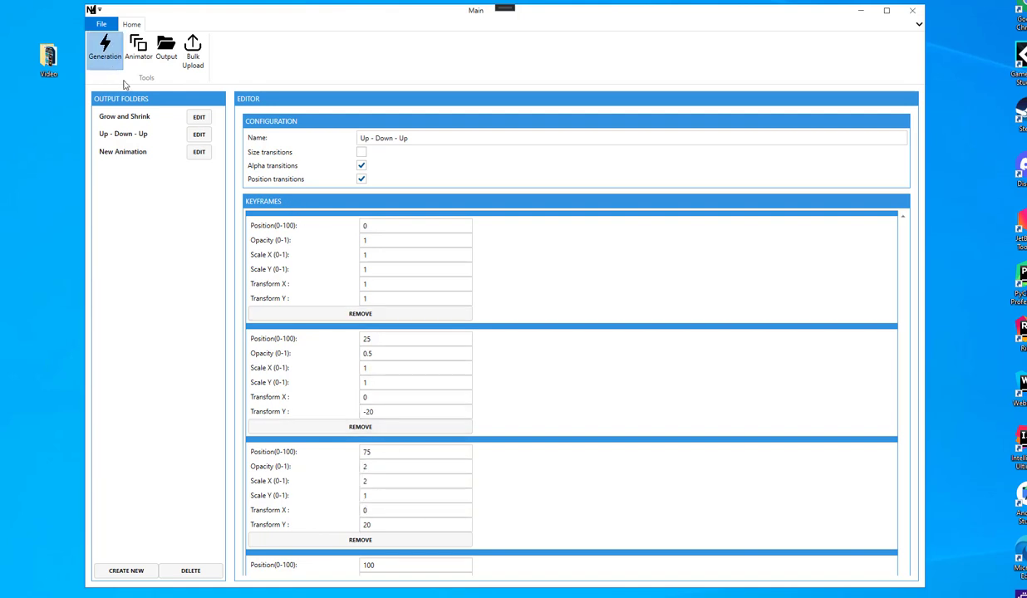
Generate the collection again with the edited Up - Down - Up animation.
click(115, 75)
click(728, 575)
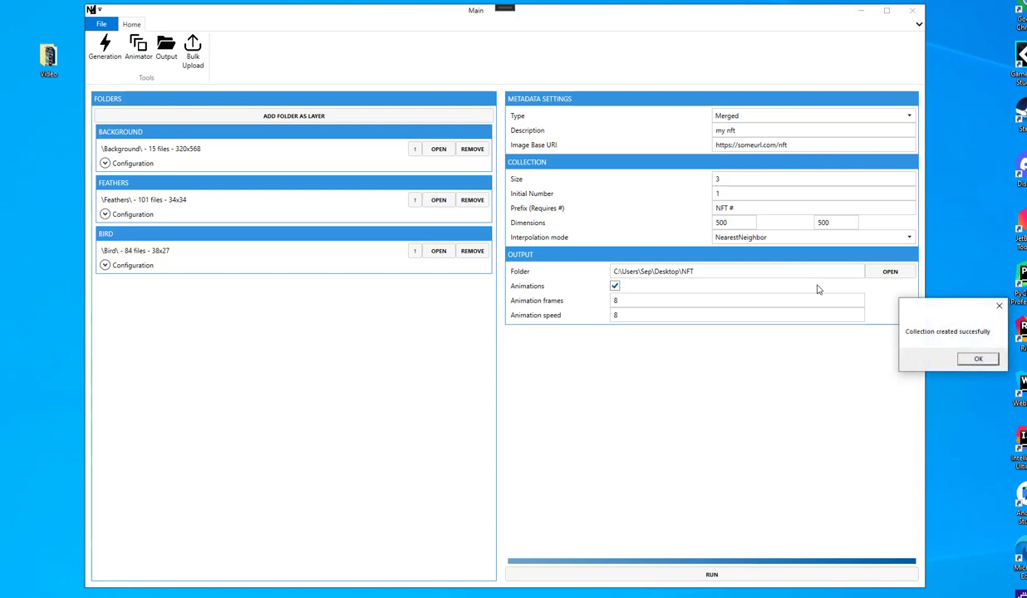
click(973, 358)
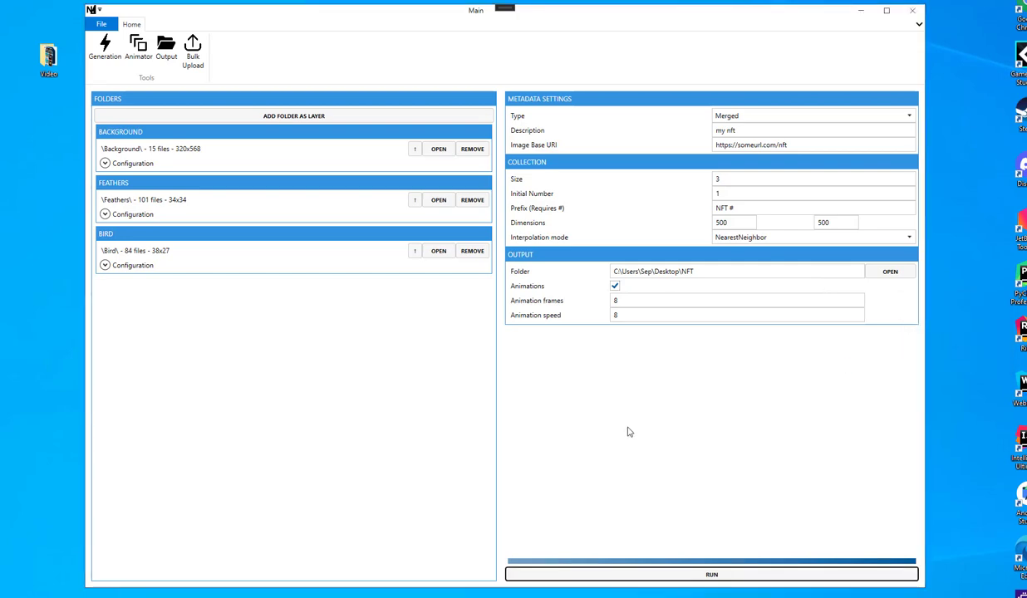
click(166, 47)
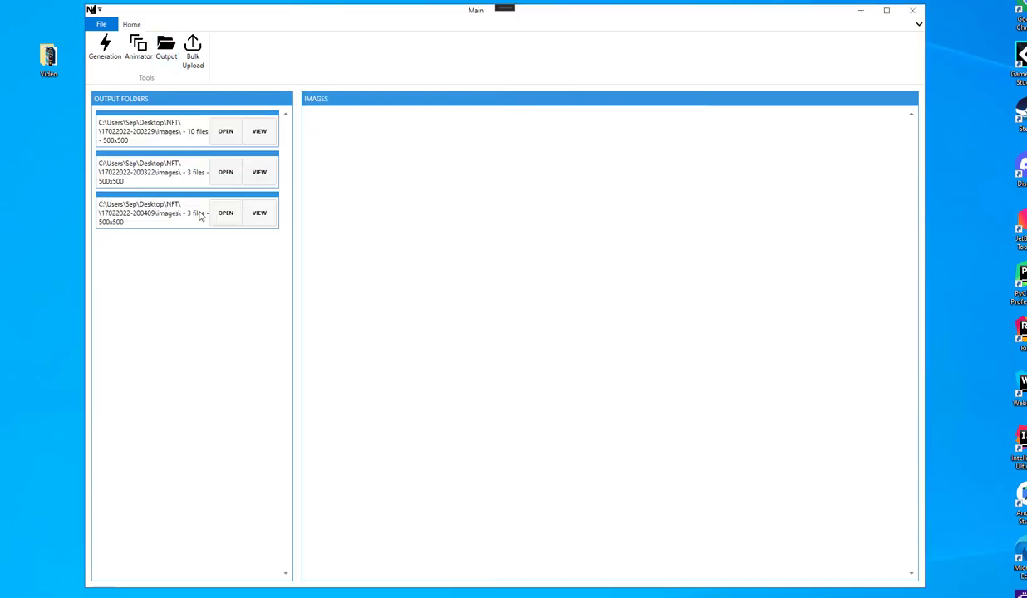
click(259, 213)
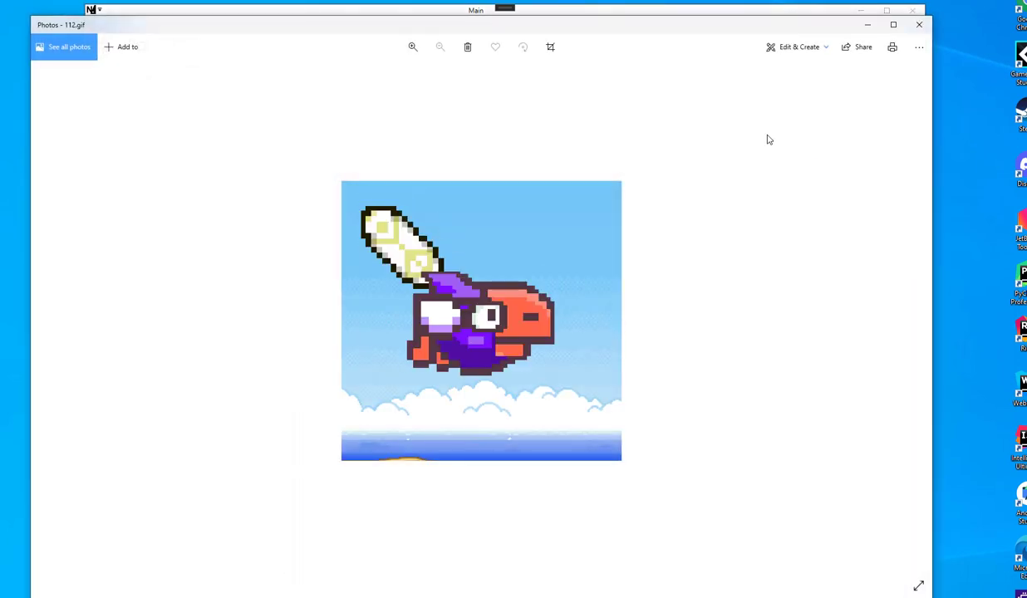
click(918, 24)
Enable size transitions for the Up - Down - Up animation.
click(138, 47)
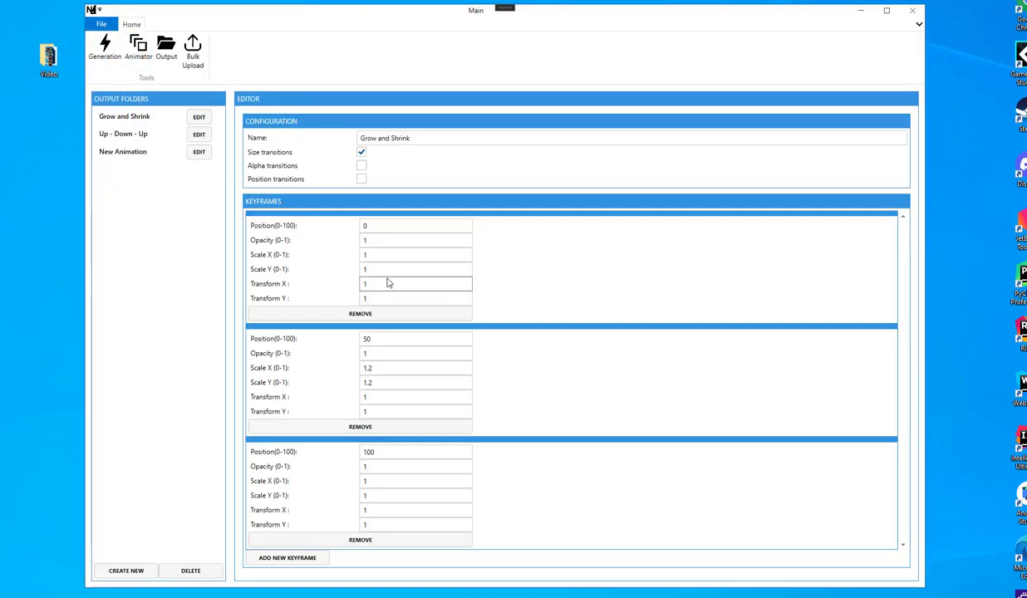
click(199, 134)
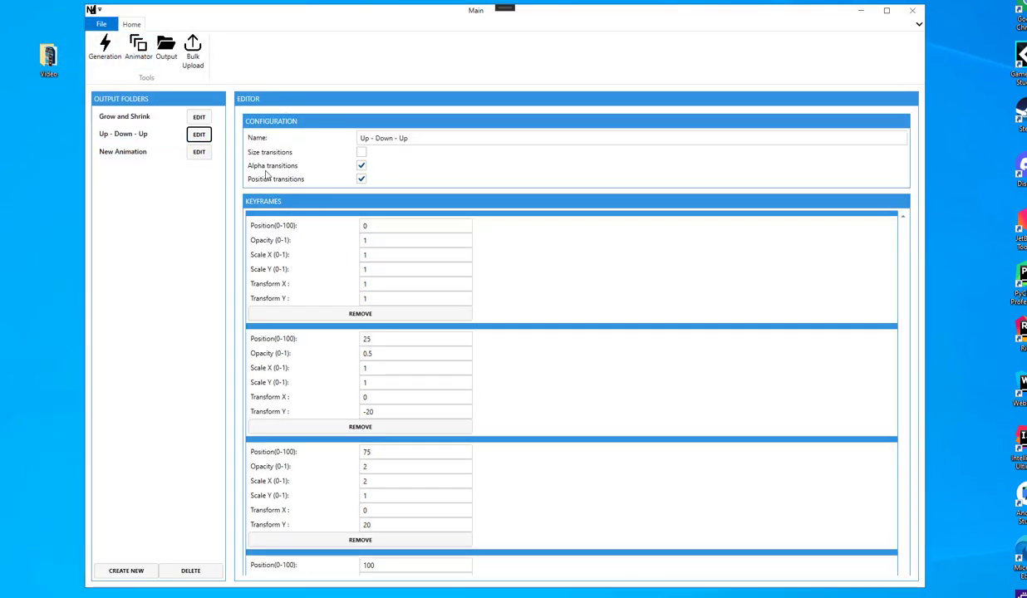
click(361, 178)
Generate the three-item collection again with the changed transition settings.
click(105, 47)
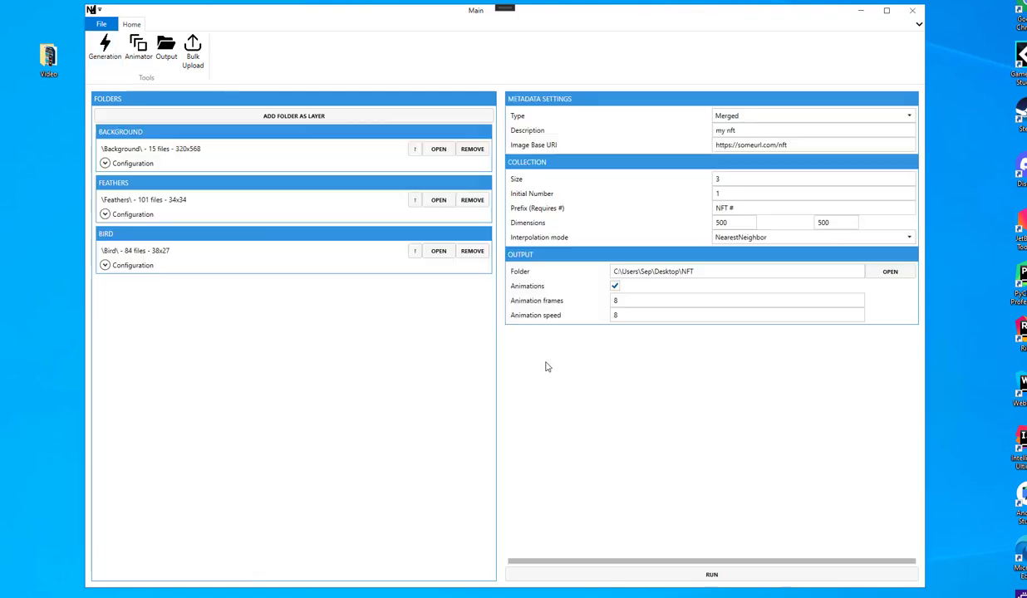
click(735, 574)
click(711, 575)
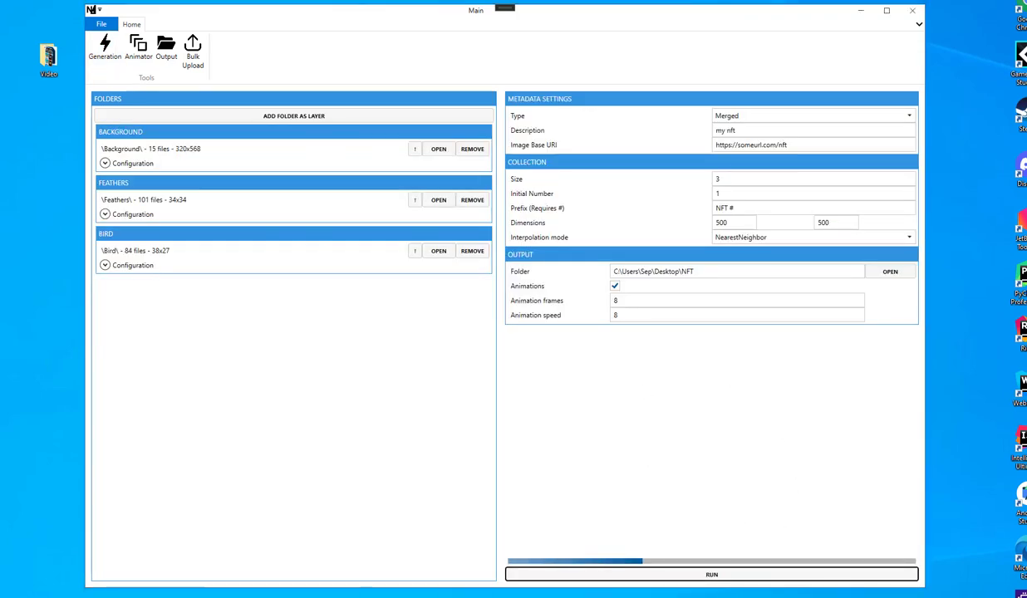
click(979, 360)
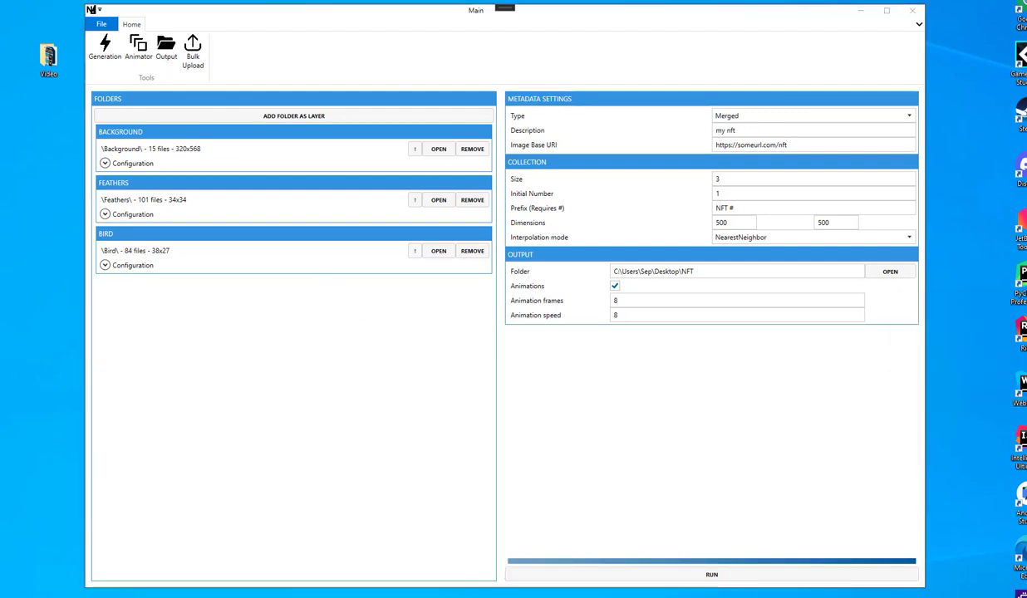
Restart NFT.studio and load the saved project nf_teST2.nstf.
key(super+d)
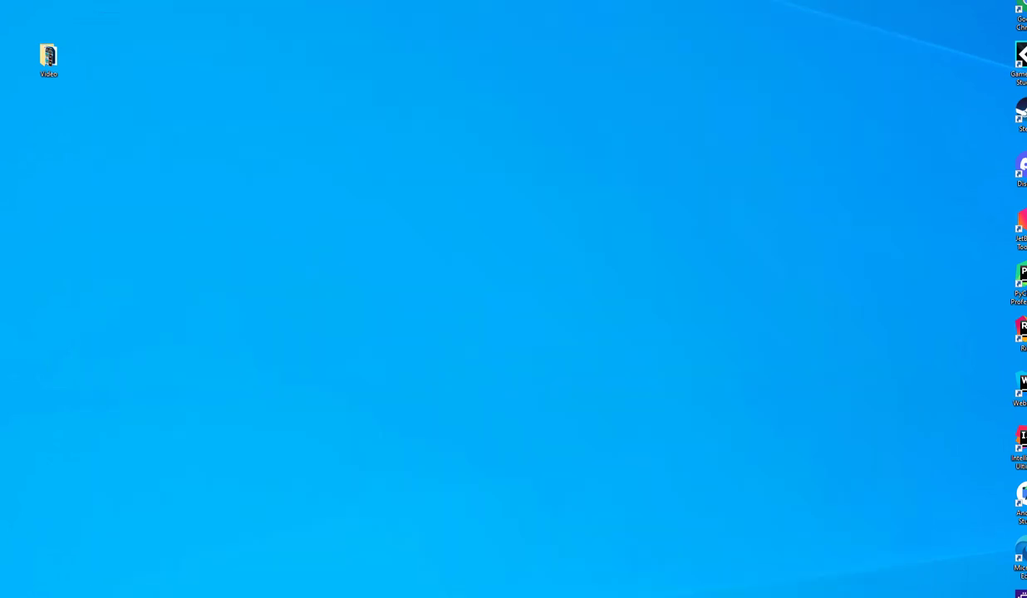
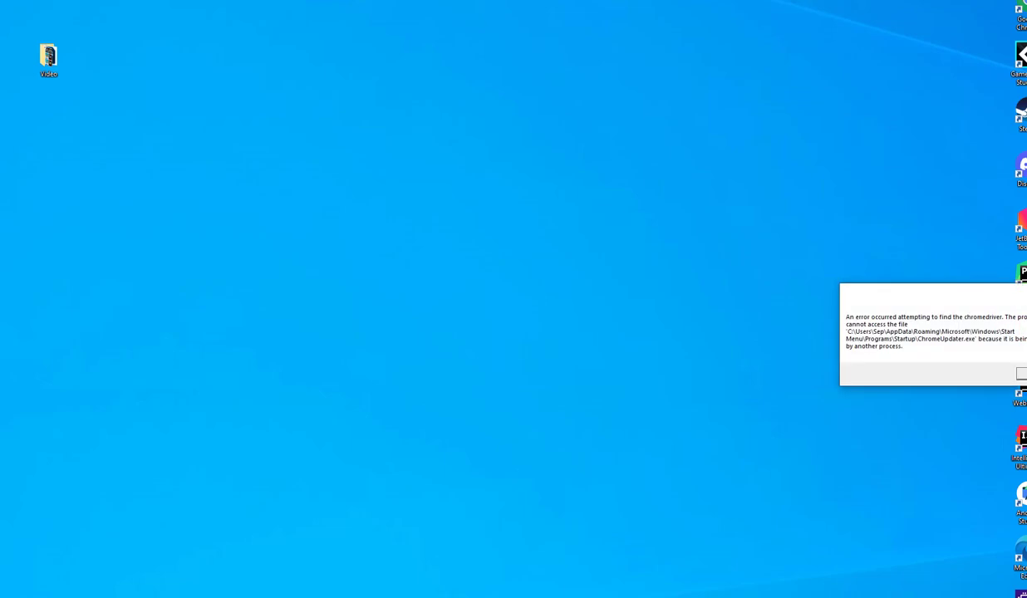
click(1022, 374)
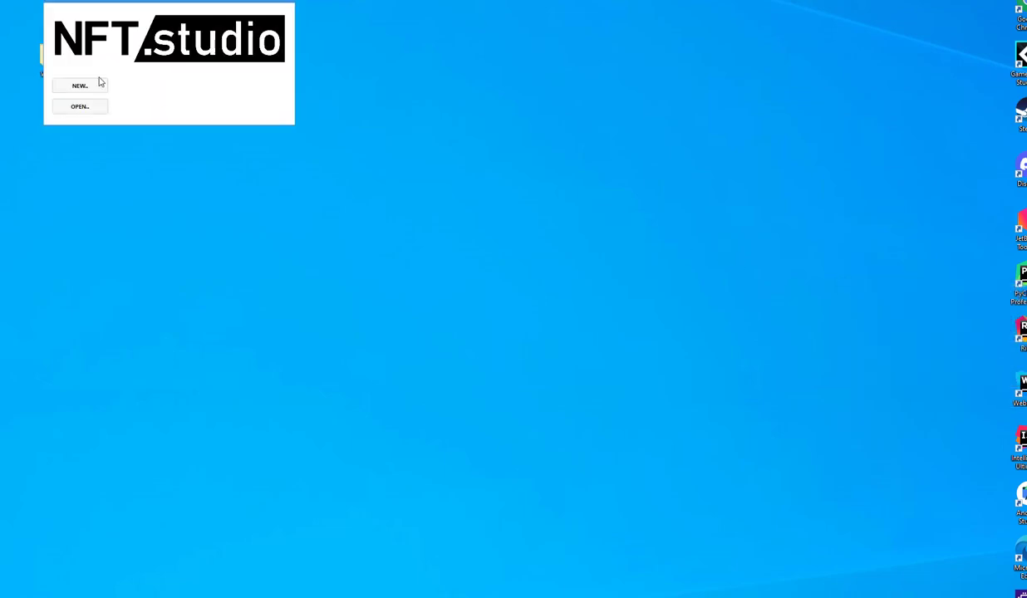
click(79, 85)
click(101, 48)
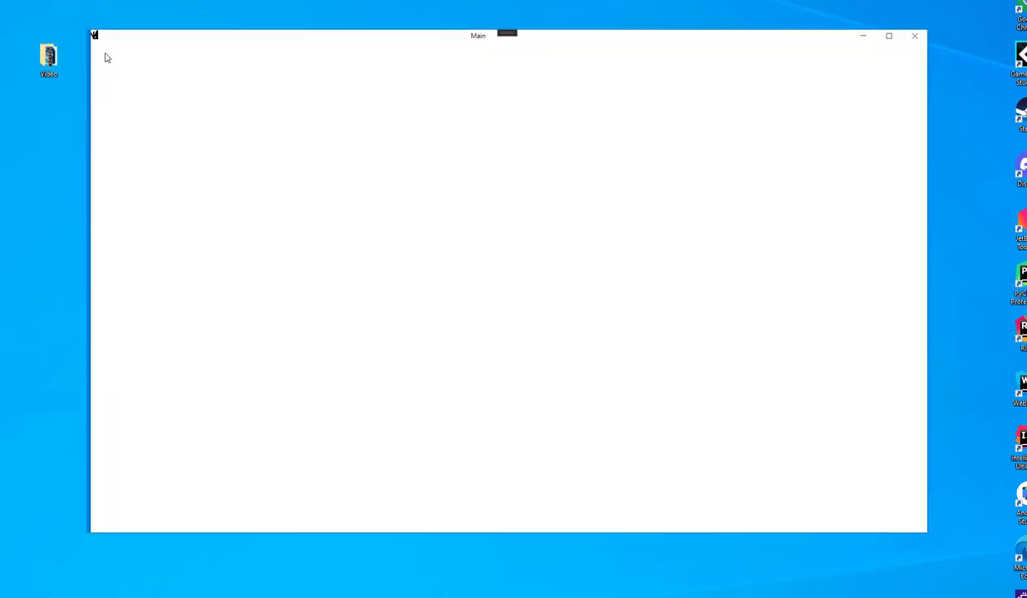
click(122, 122)
click(328, 121)
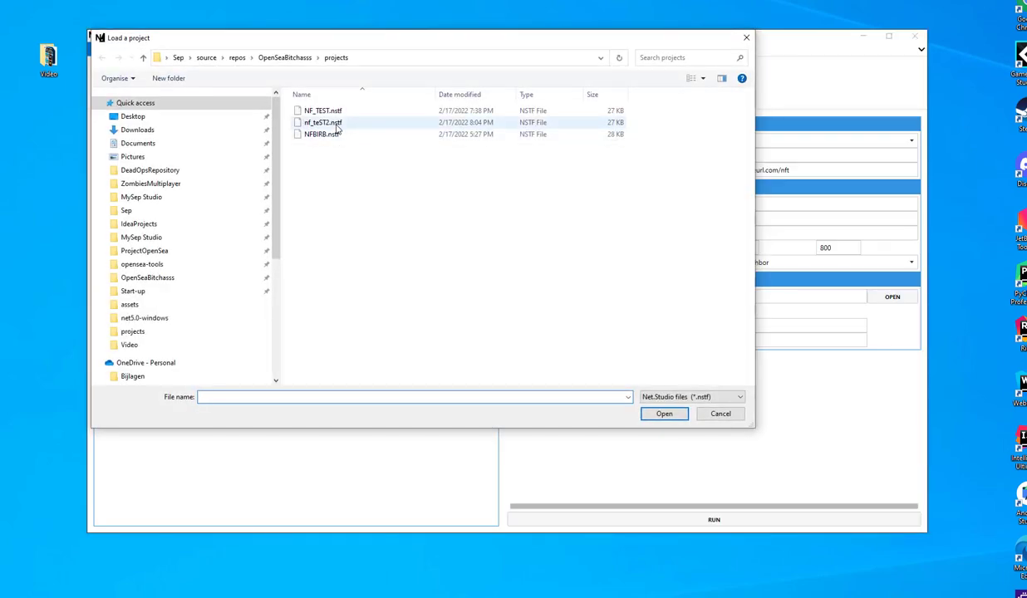
double_click(328, 122)
click(125, 31)
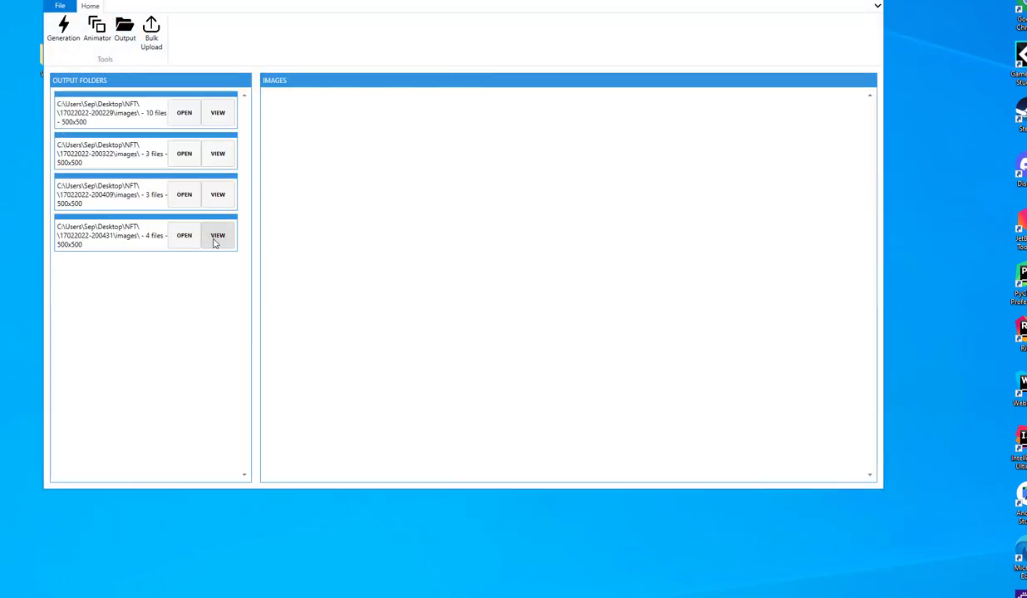
click(218, 235)
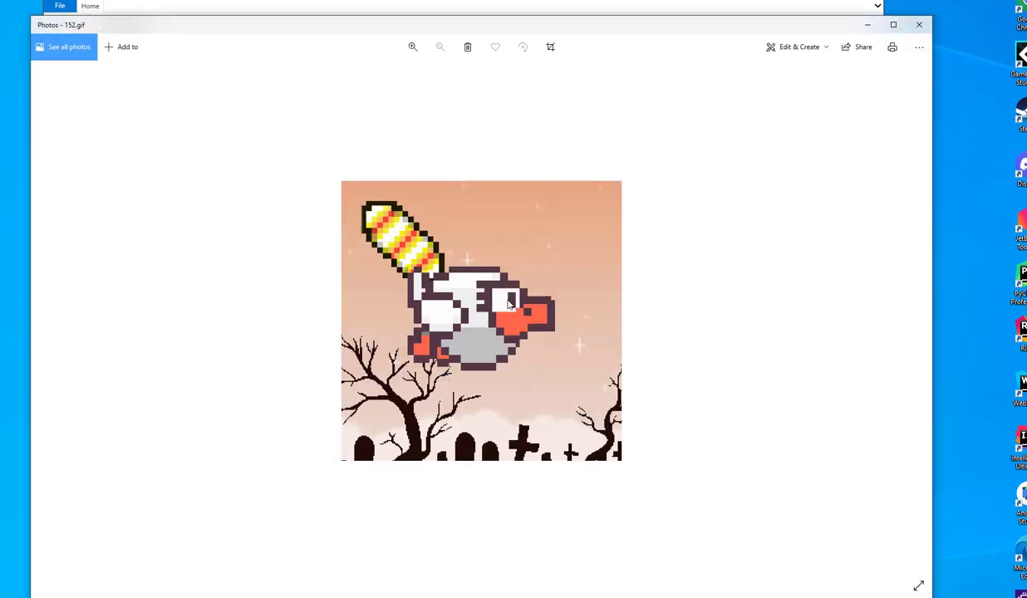
click(919, 24)
Review the Up - Down - Up animation's transition options and keyframes, and return to the collection generation settings.
drag(244, 7, 240, 57)
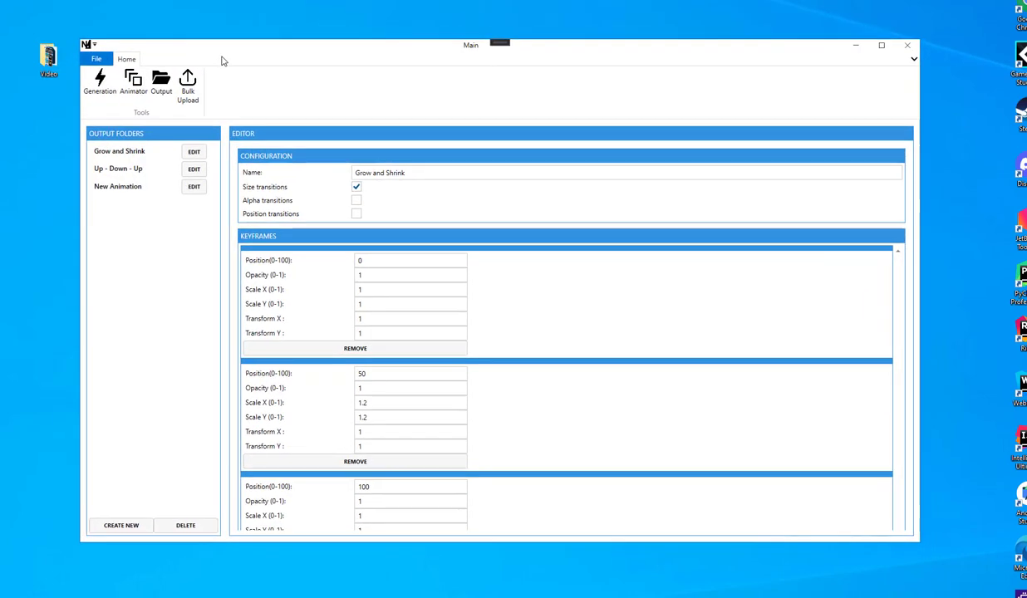
click(194, 186)
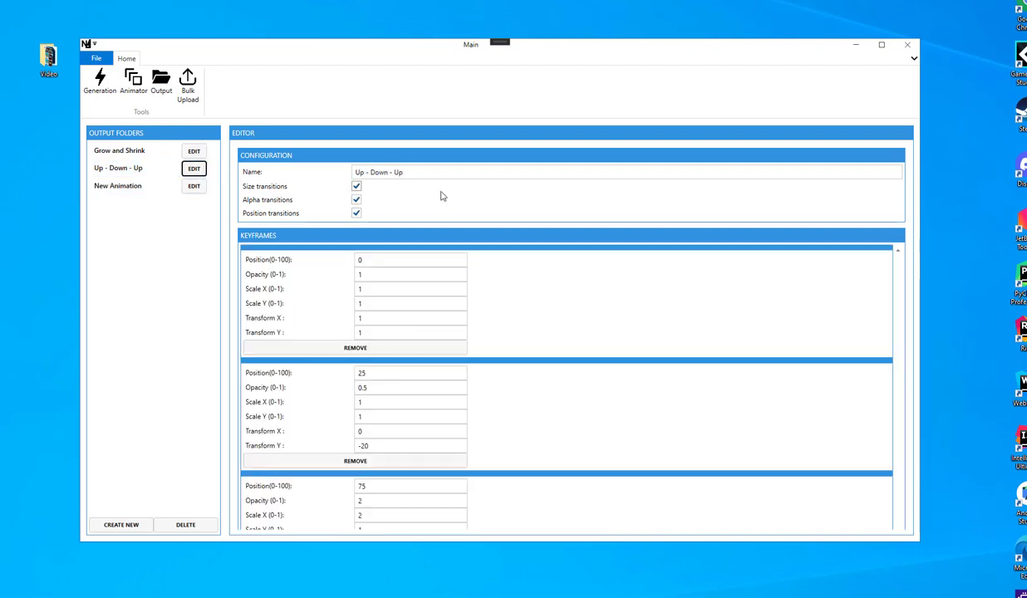
click(555, 317)
click(99, 81)
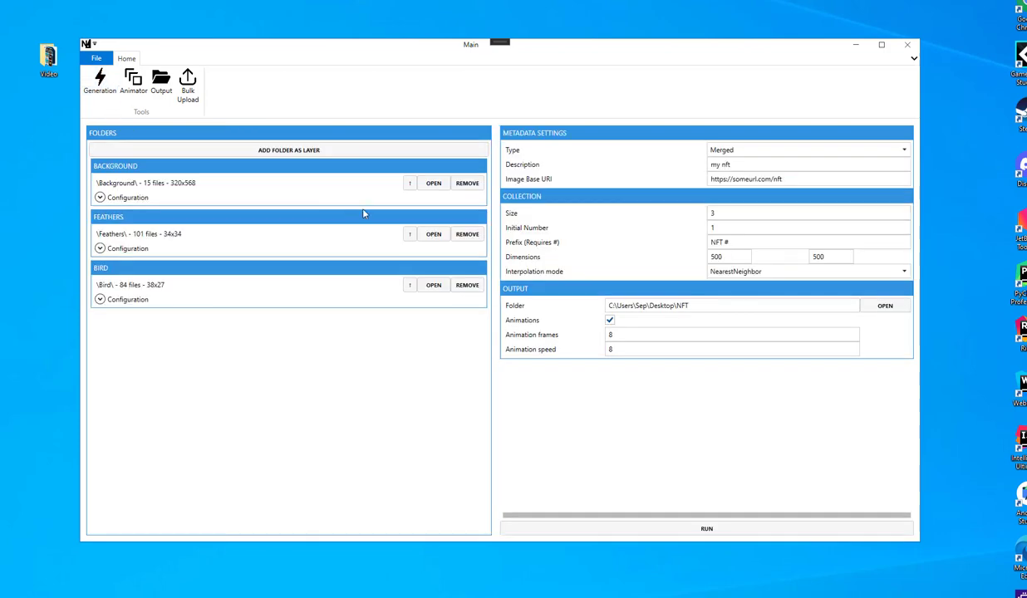